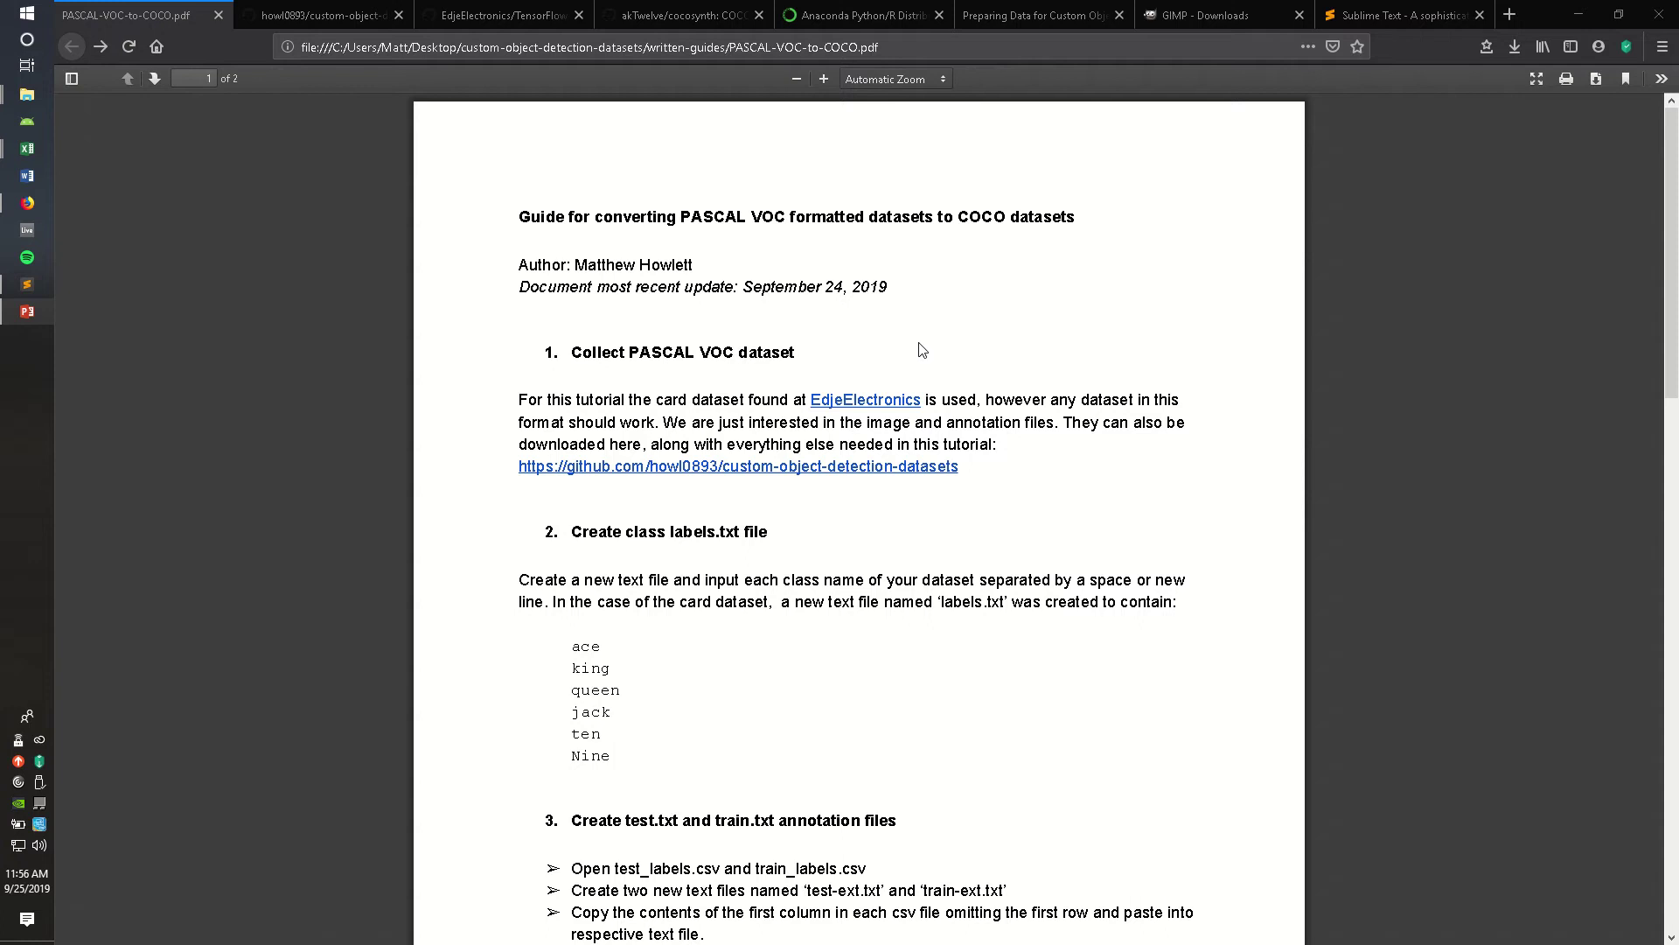
scroll(919, 348, down, 3)
scroll(901, 363, up, 3)
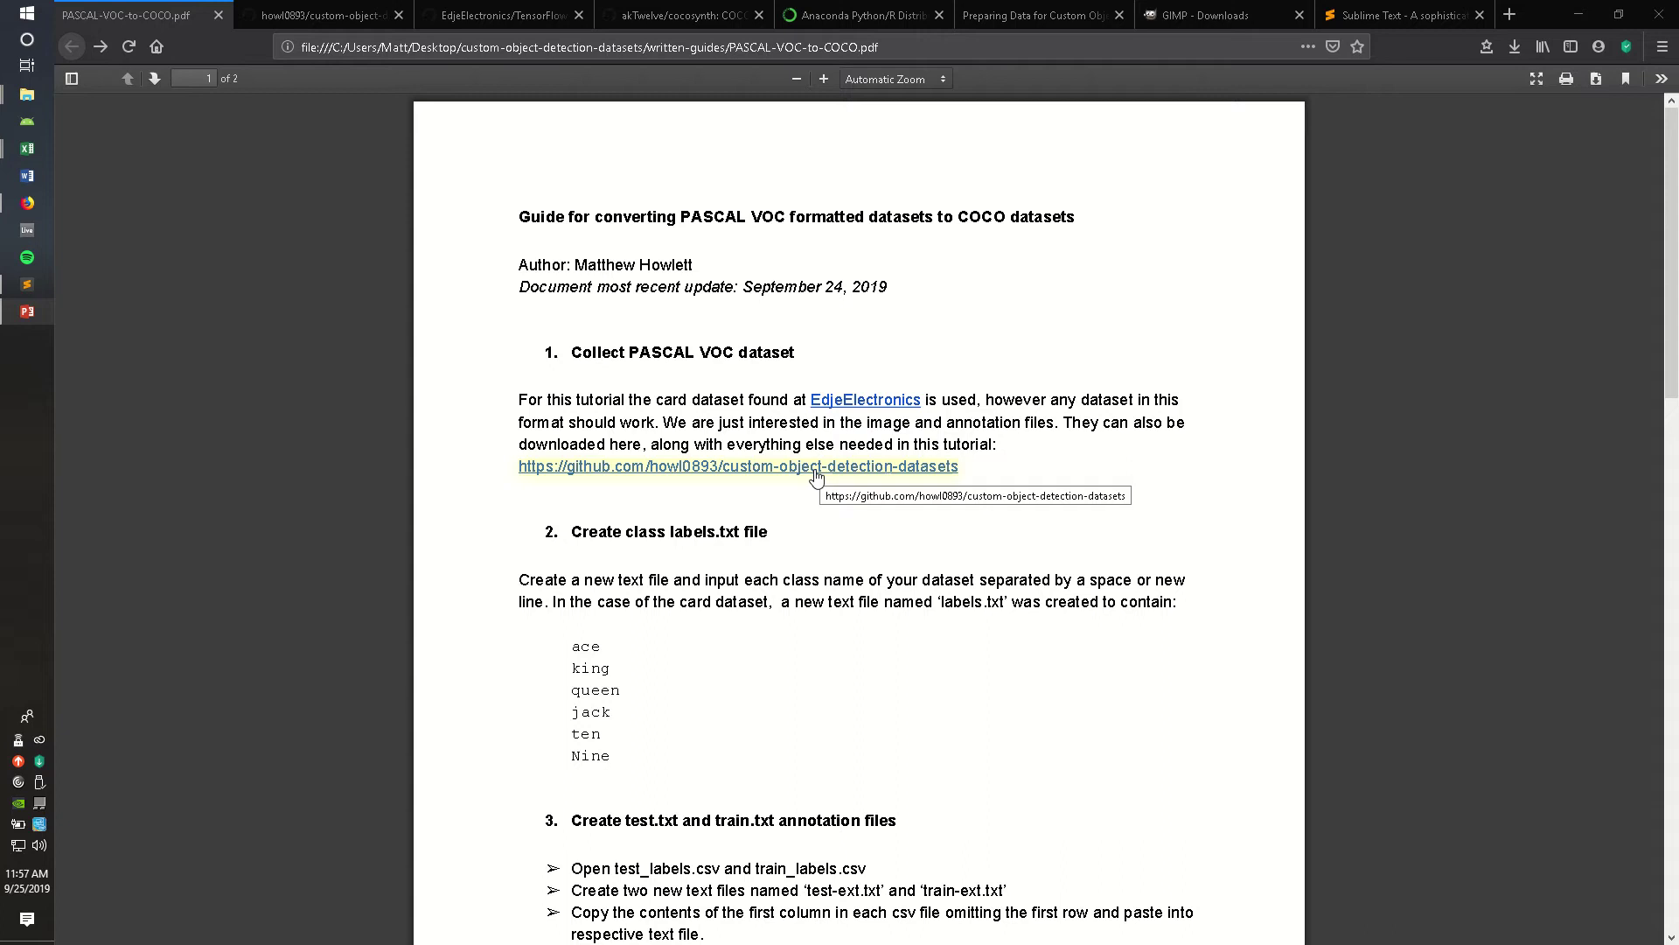
Follow the guide's link to the howl0893 custom-object-detection-datasets GitHub repository.
click(816, 473)
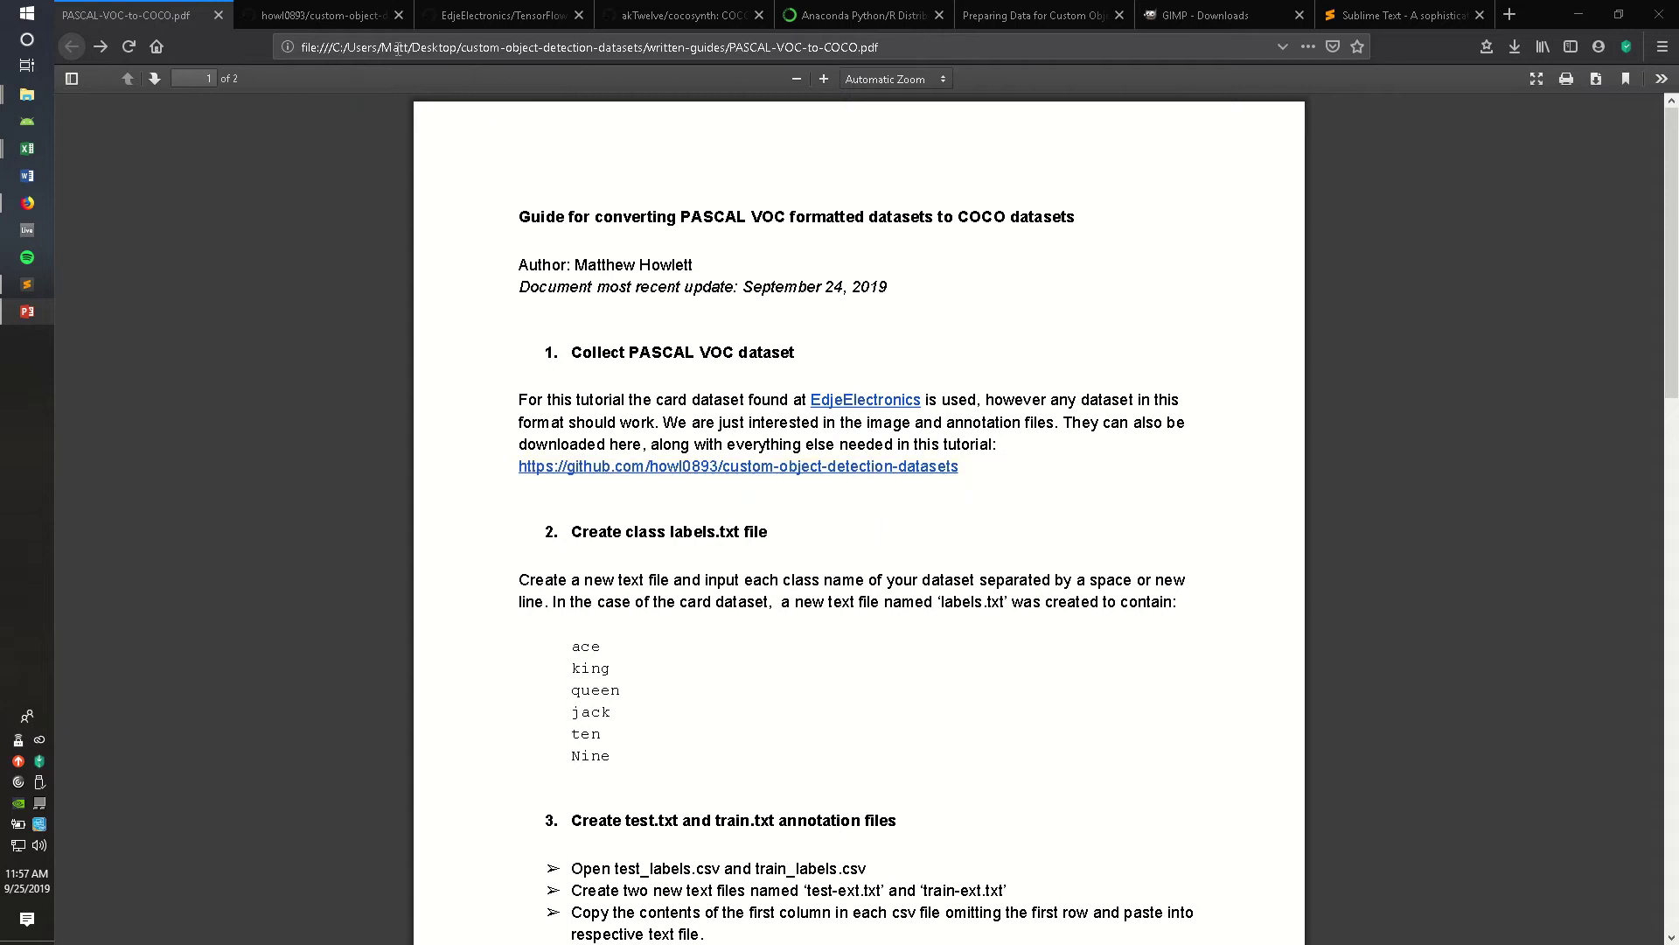
click(339, 20)
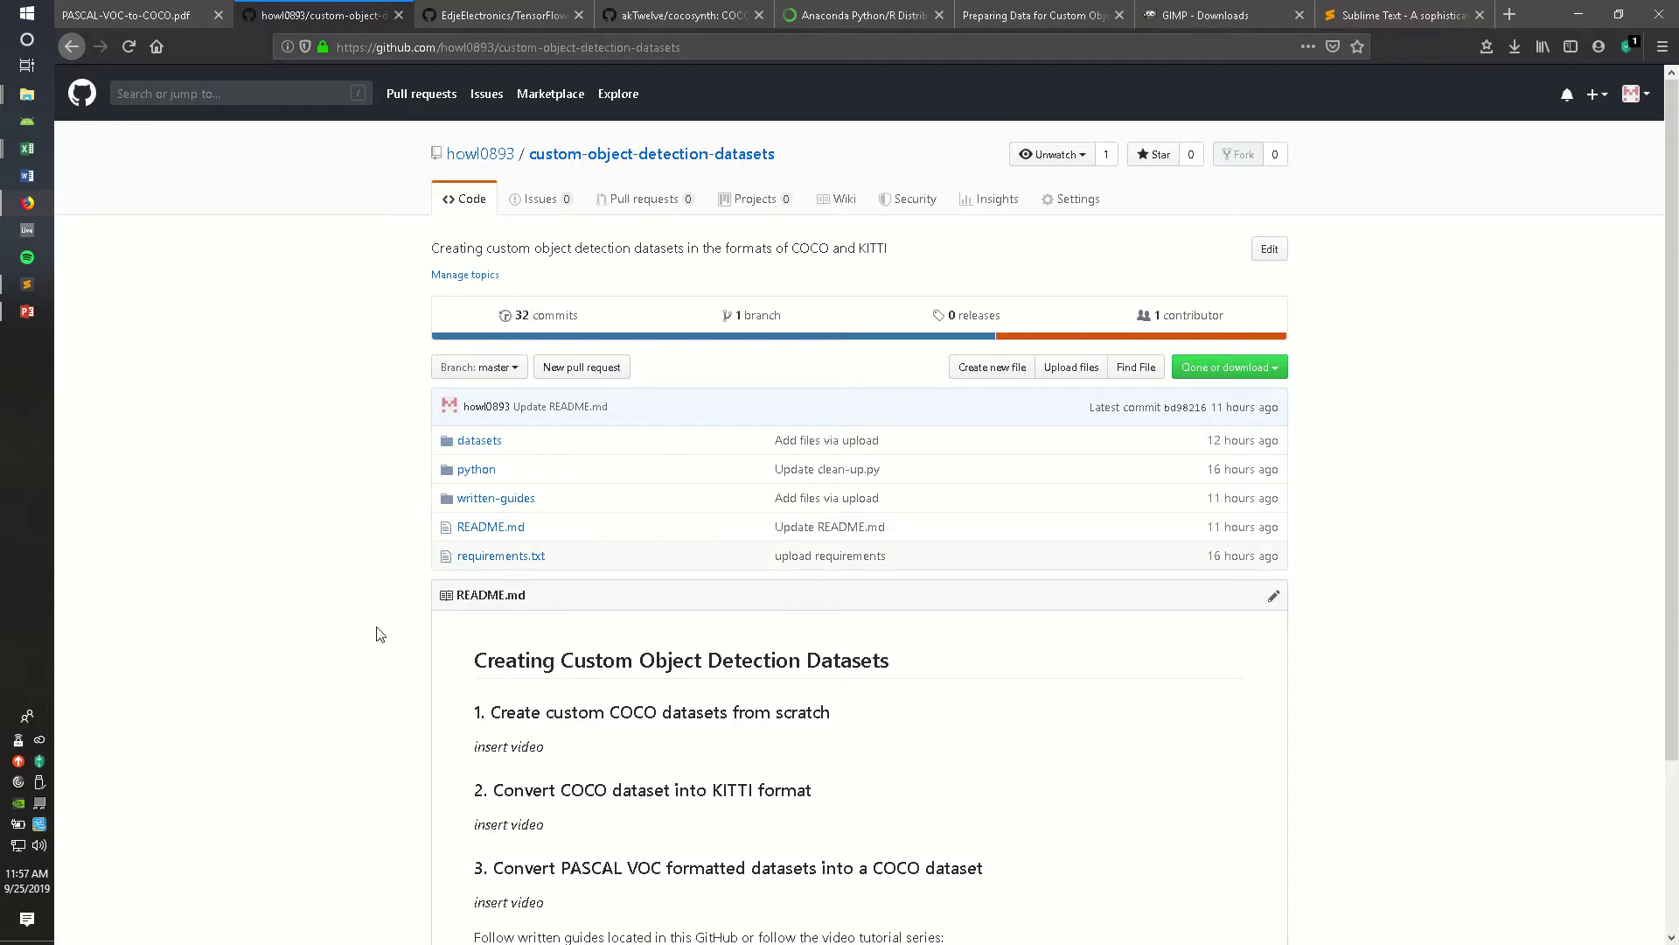
Go back to the PASCAL VOC-to-COCO guide and highlight the phrase 'card dataset'.
click(137, 14)
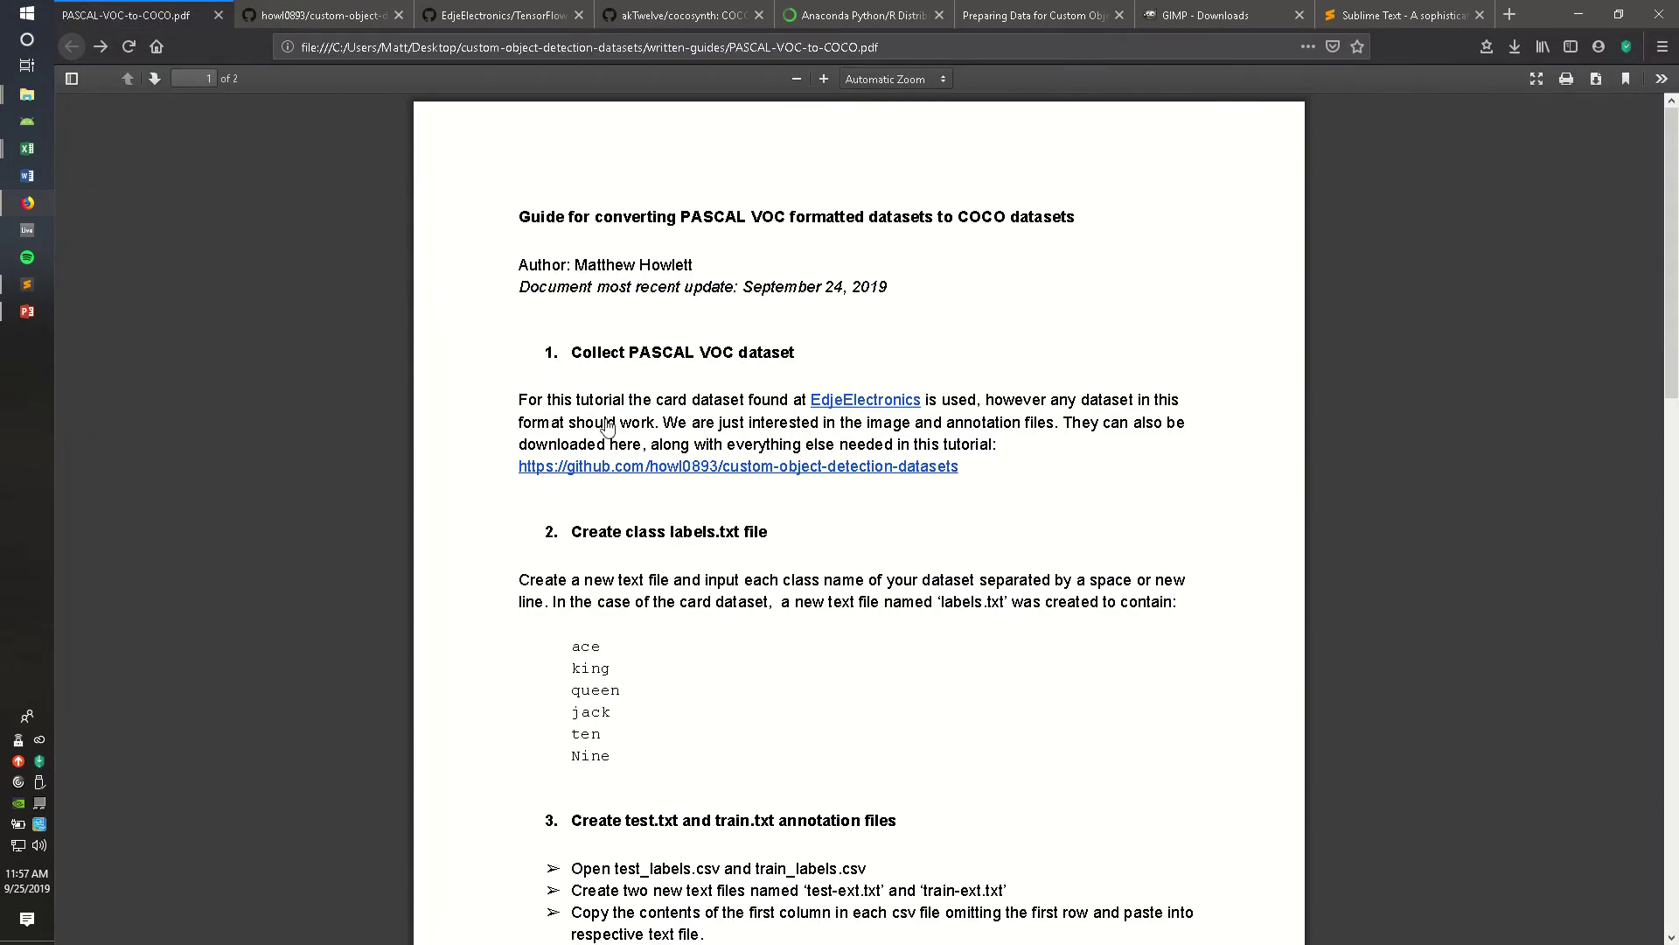
drag(660, 398, 748, 402)
click(733, 405)
Review the EdjeElectronics TensorFlow tutorial README, then go back to the guide PDF.
click(510, 15)
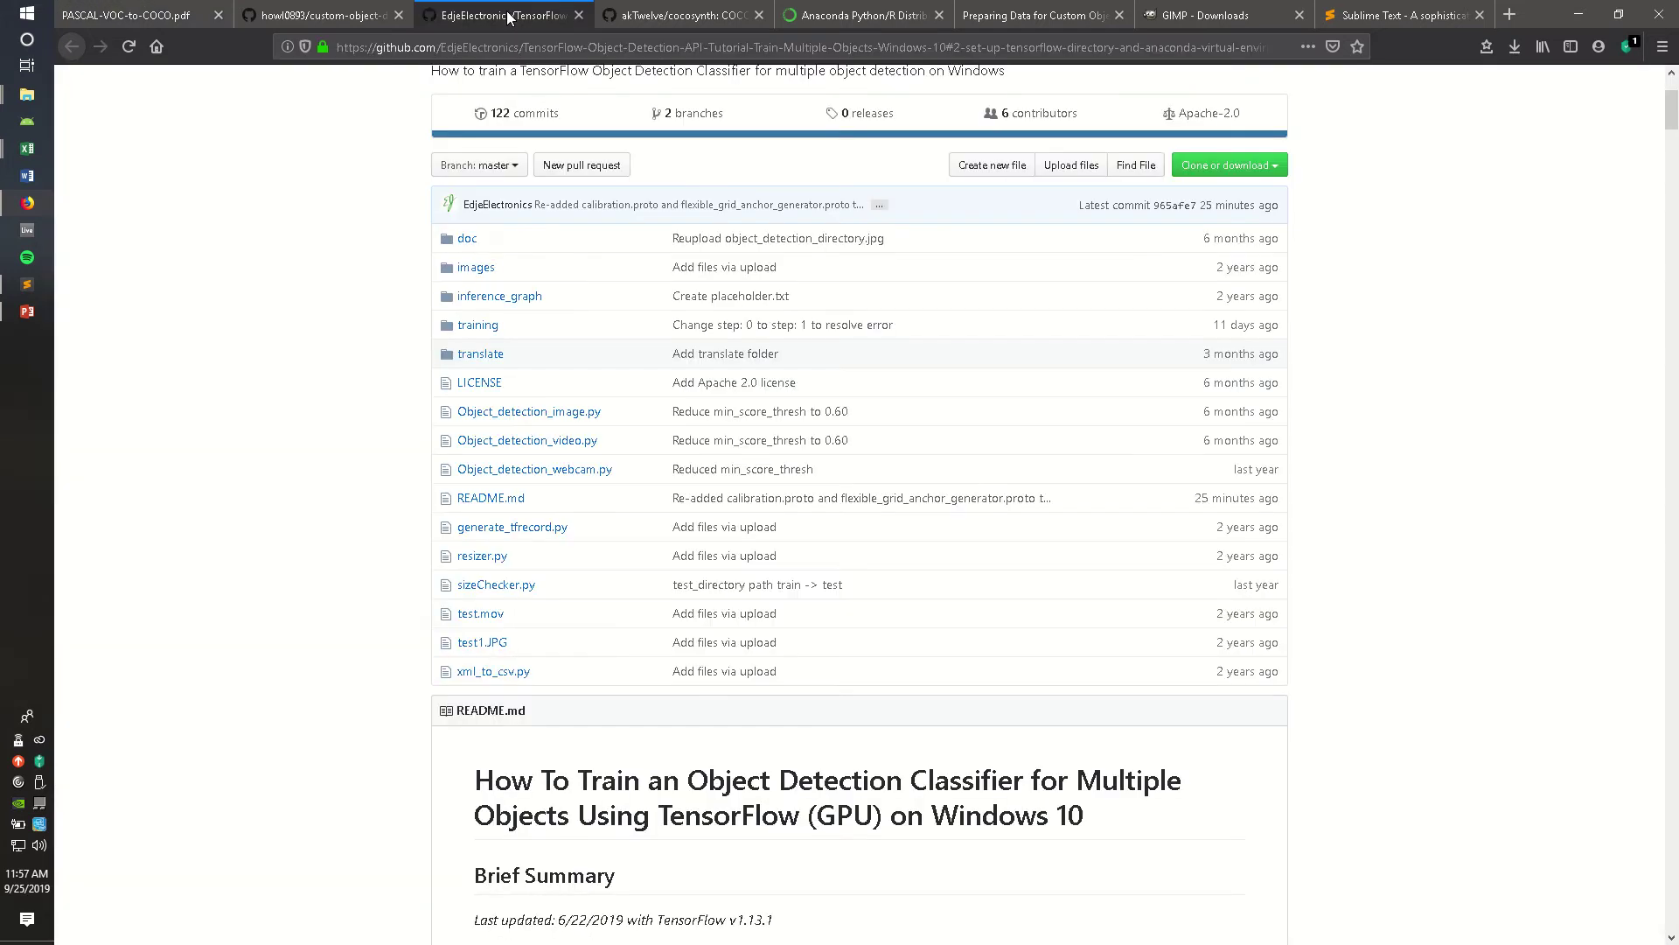
scroll(407, 374, down, 1)
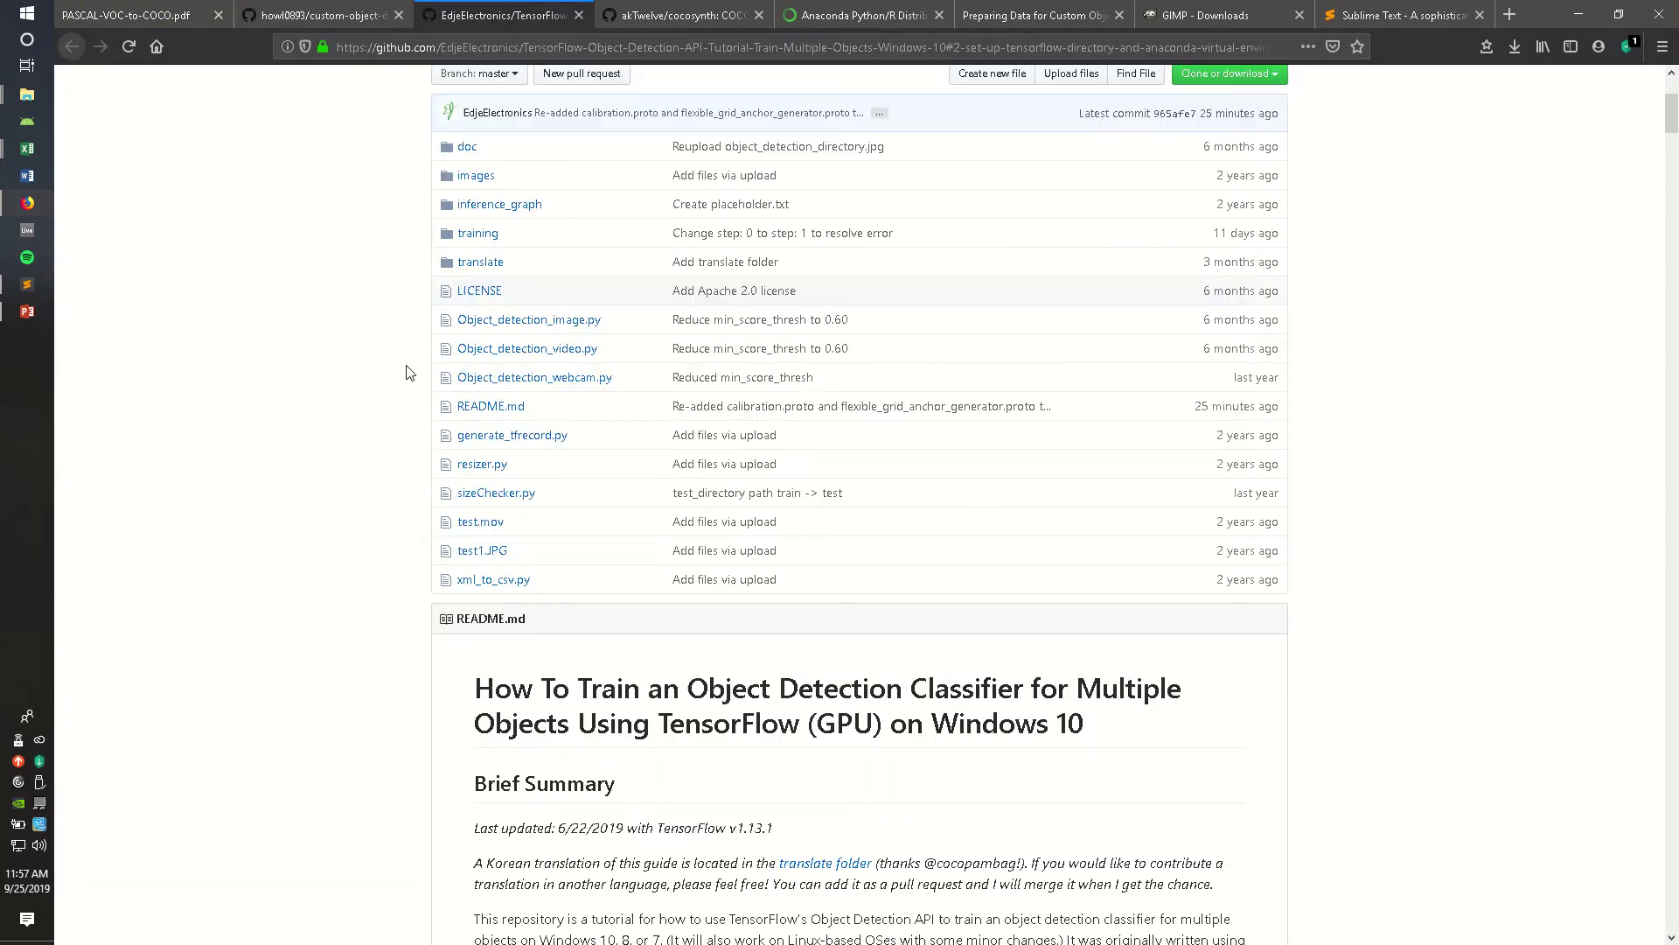
scroll(407, 373, up, 3)
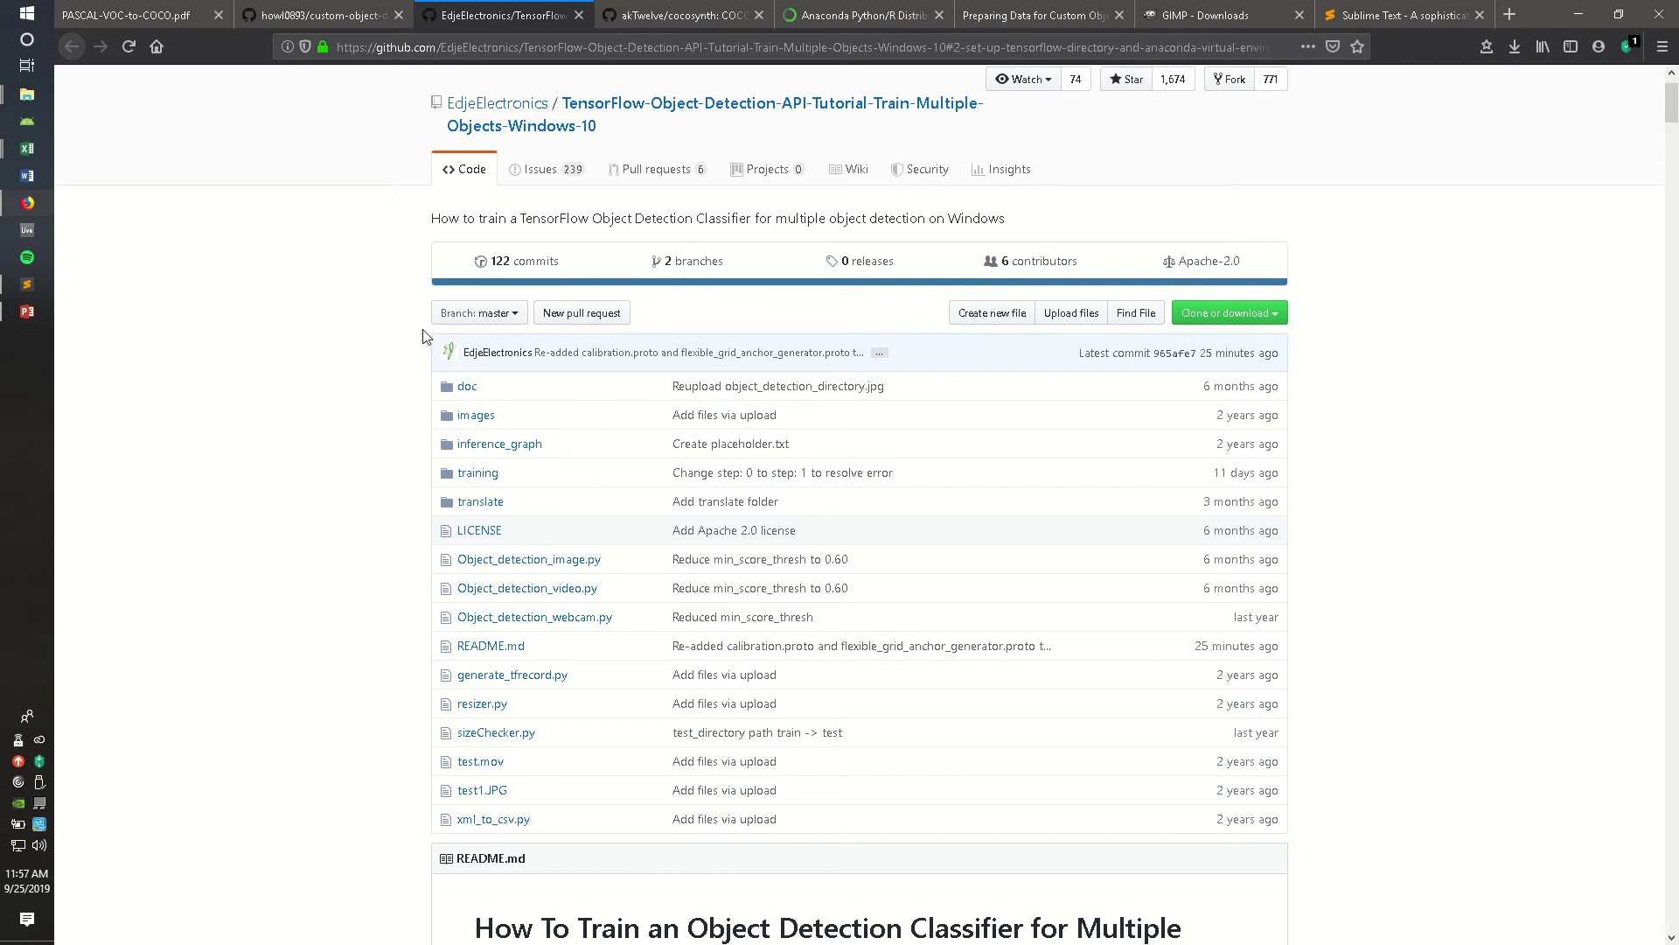
scroll(447, 368, down, 3)
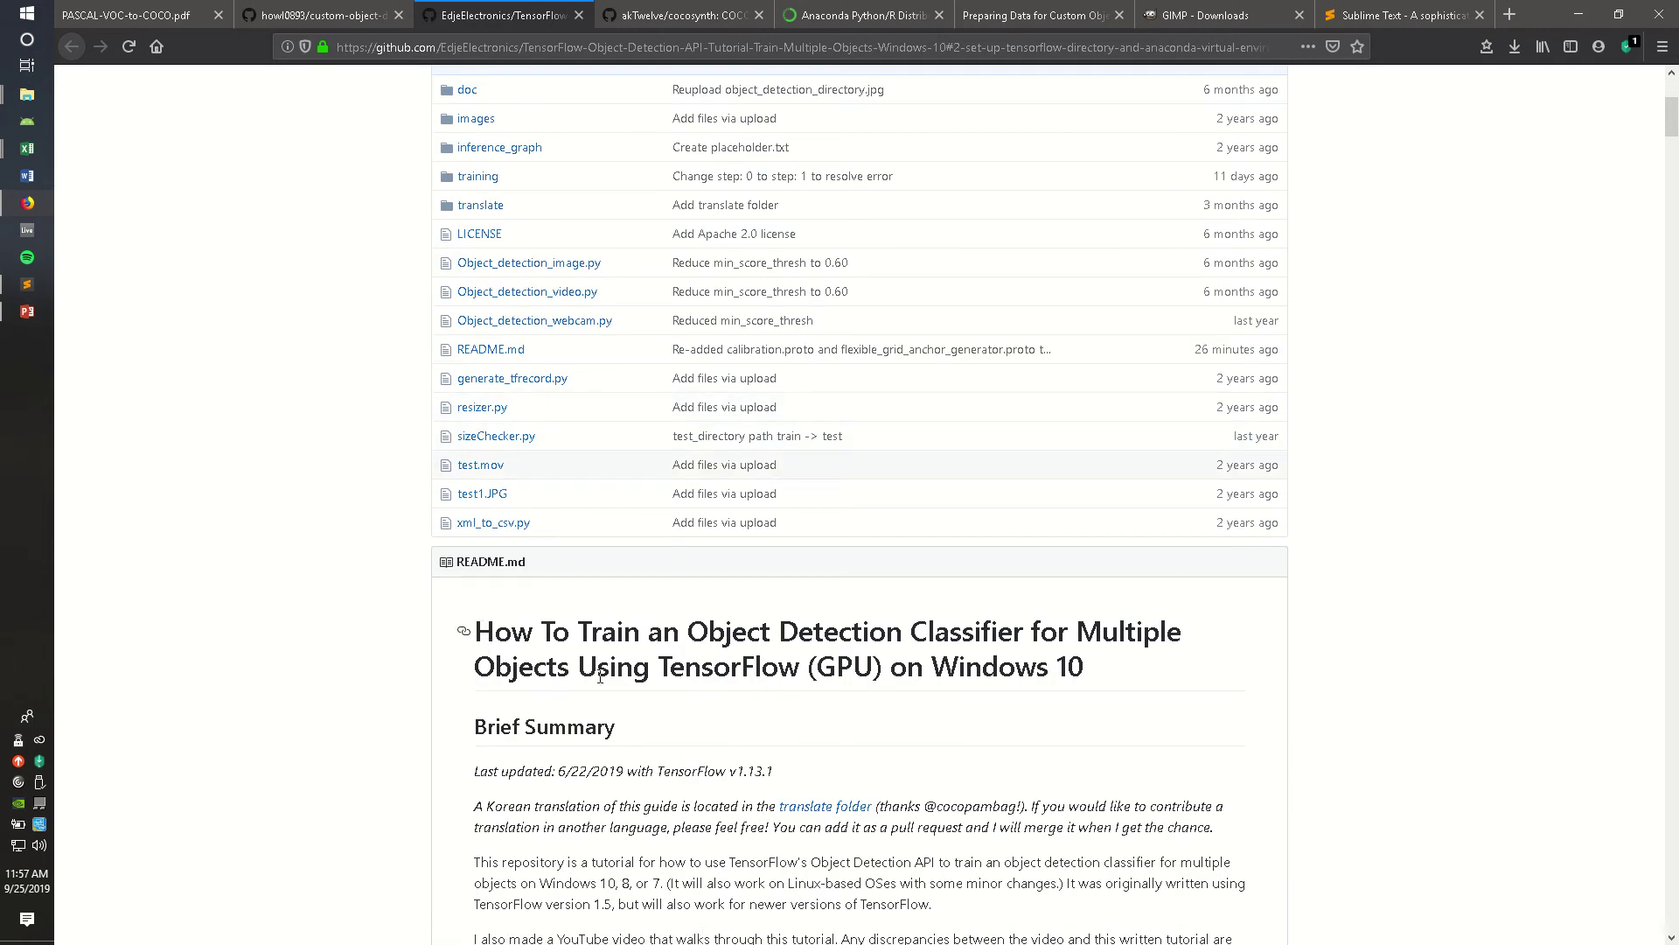
scroll(619, 674, down, 4)
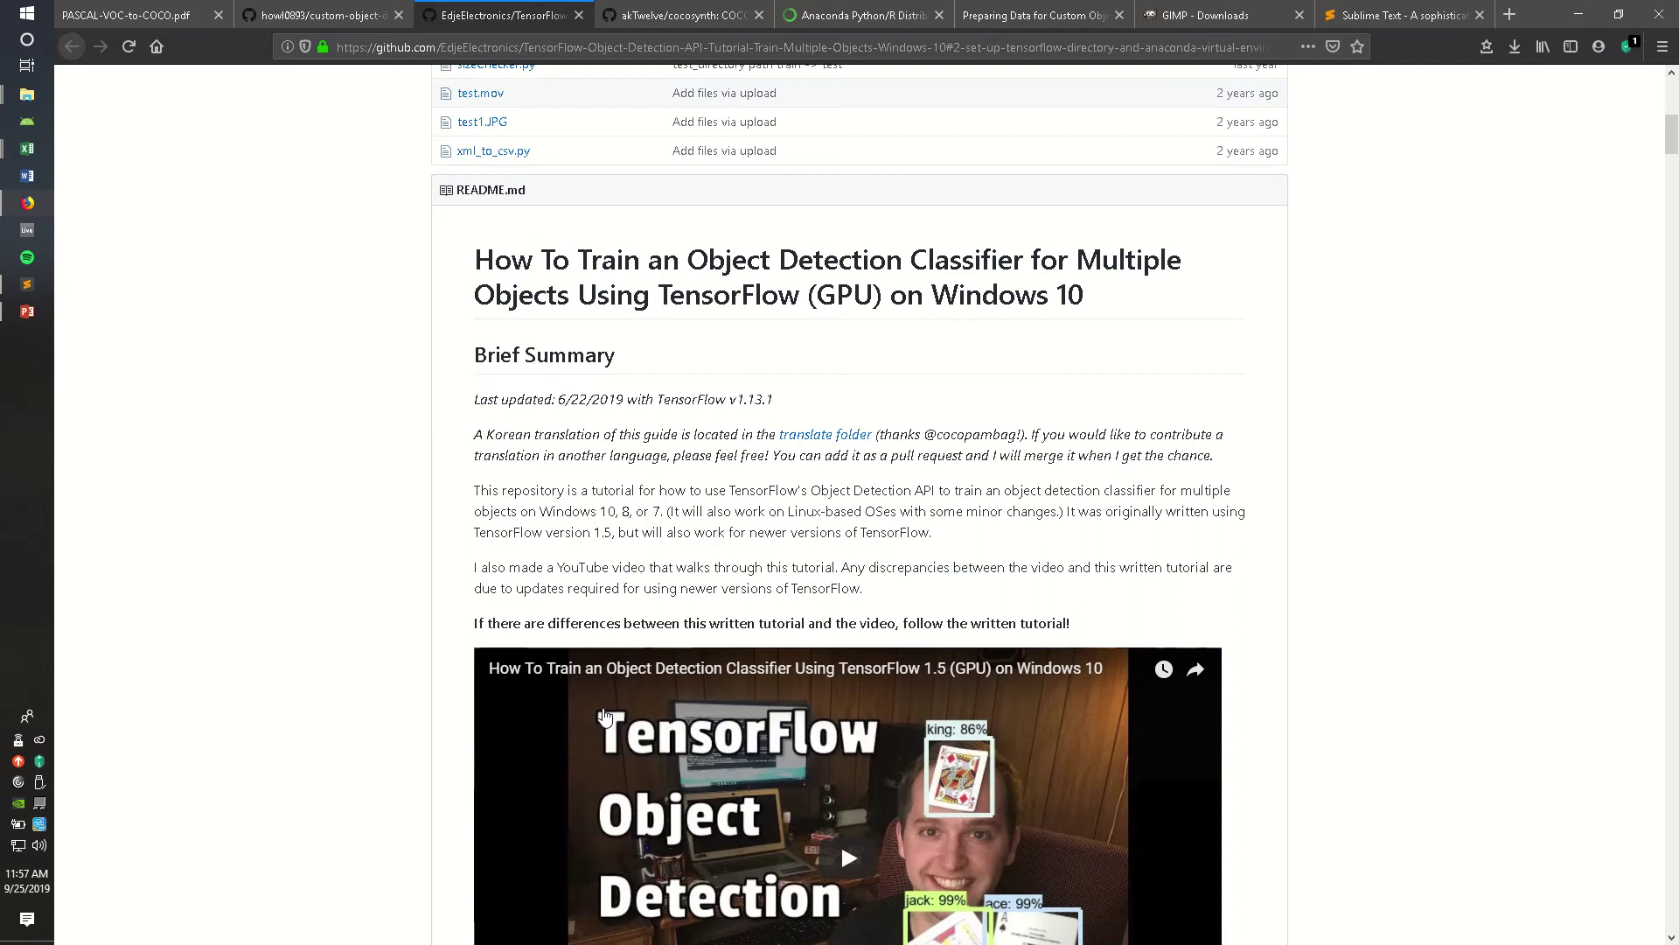
scroll(611, 686, down, 6)
scroll(597, 705, down, 4)
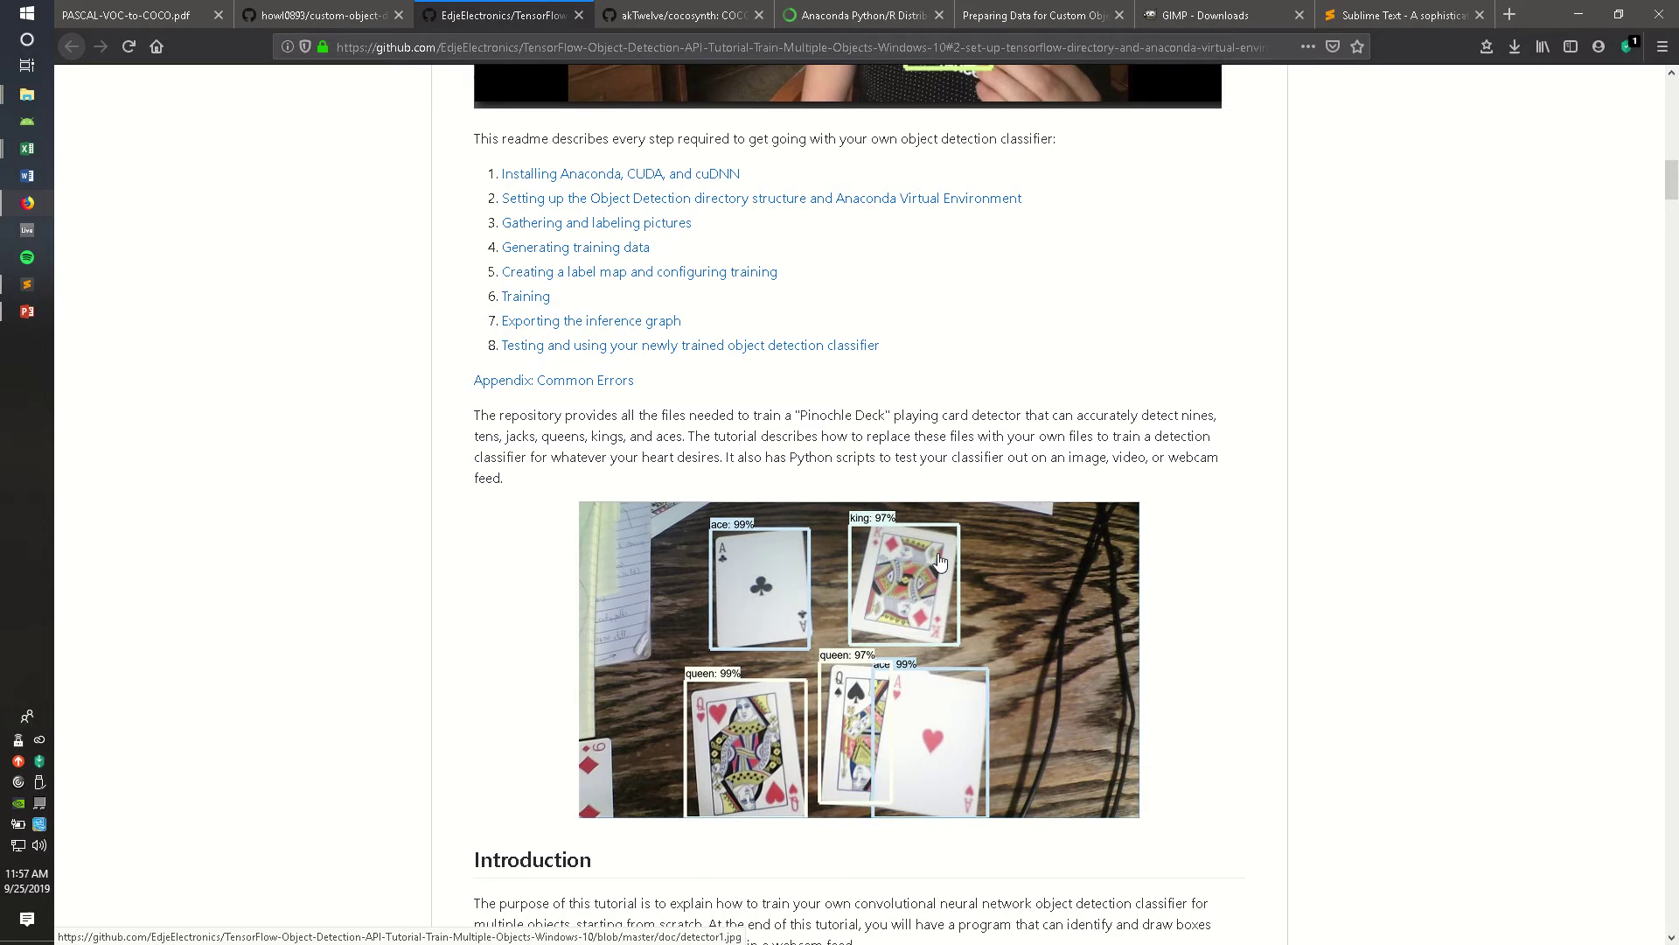
click(140, 8)
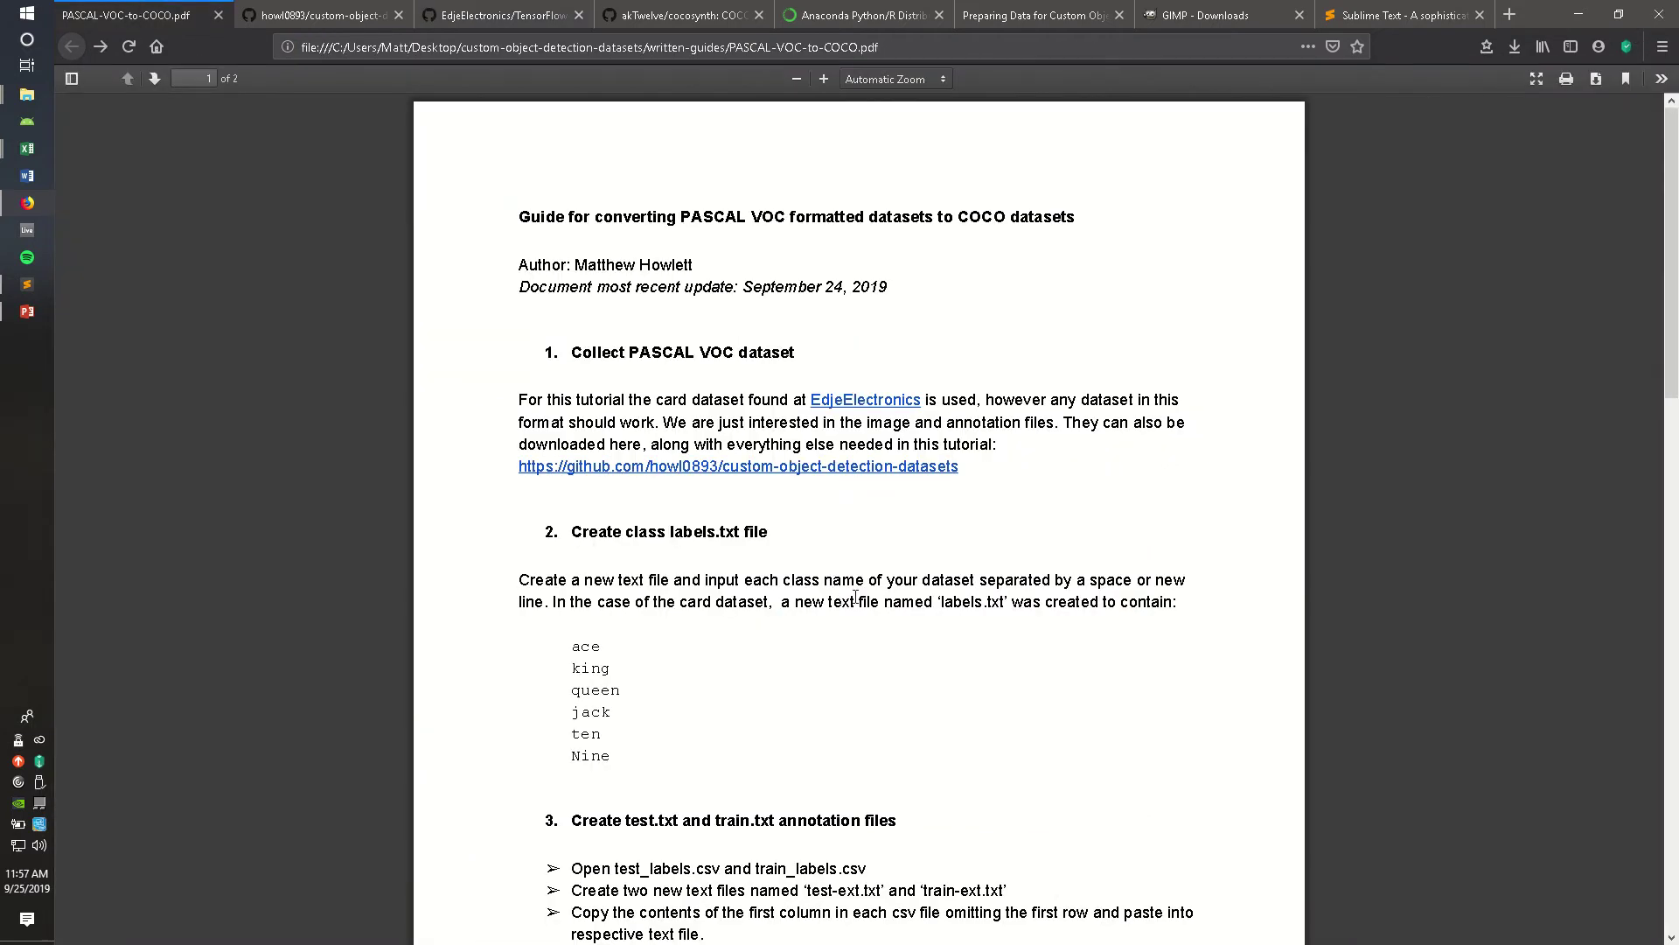
scroll(858, 598, down, 1)
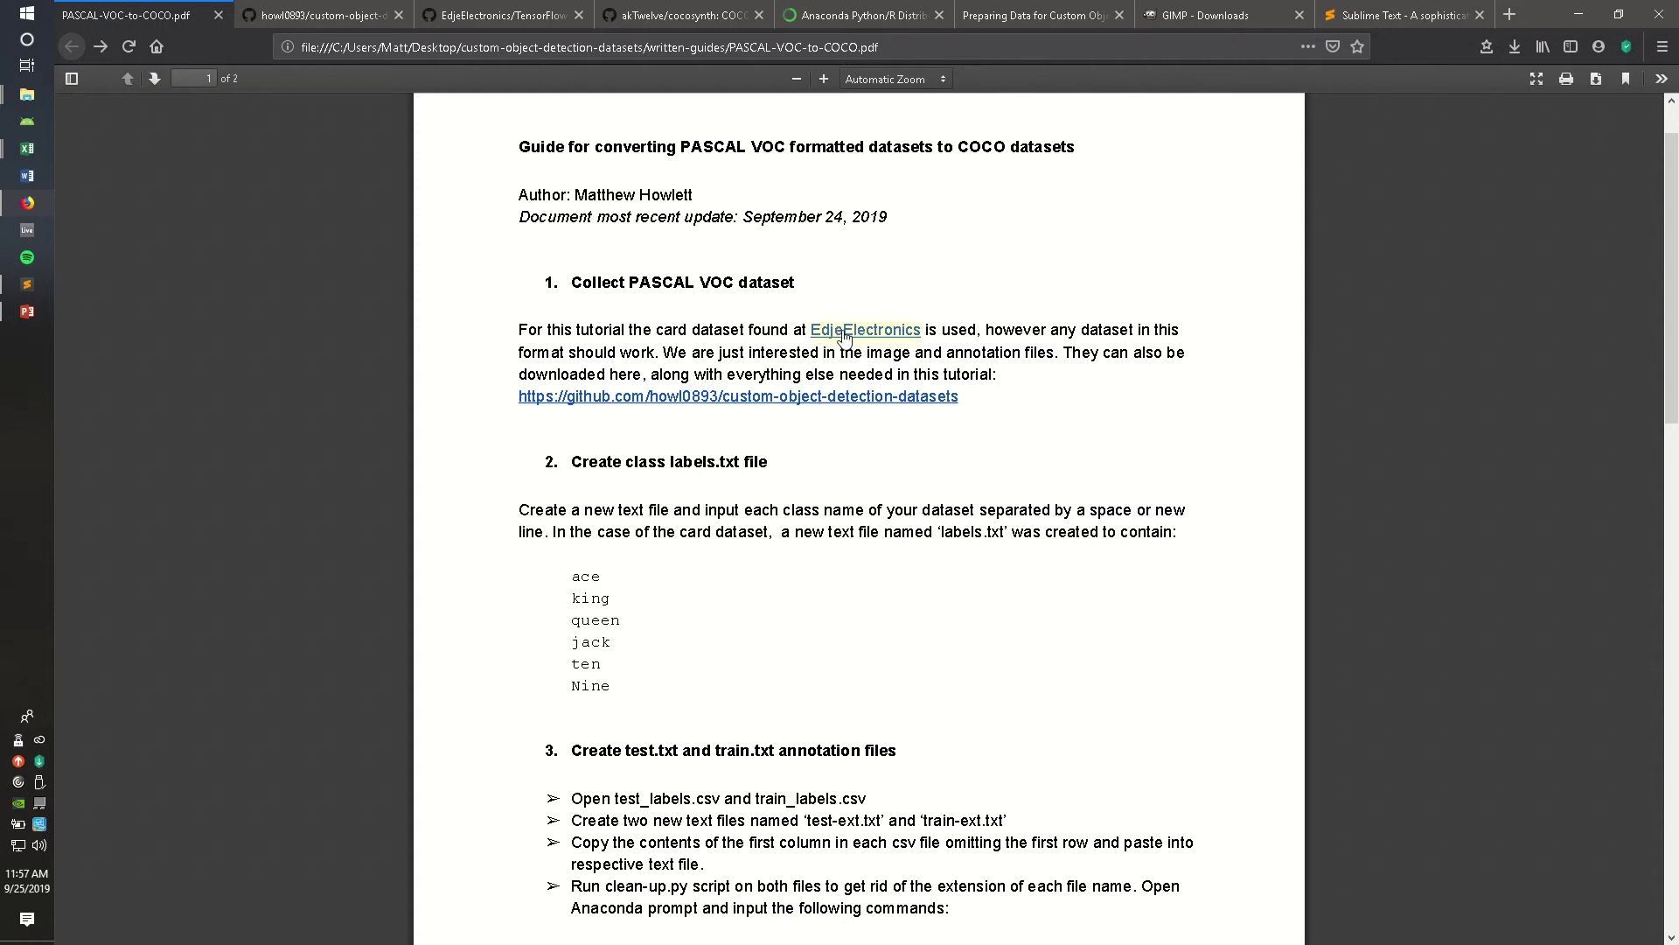
Browse the repository's datasets folder, then go back to the guide's labels.txt section.
click(622, 391)
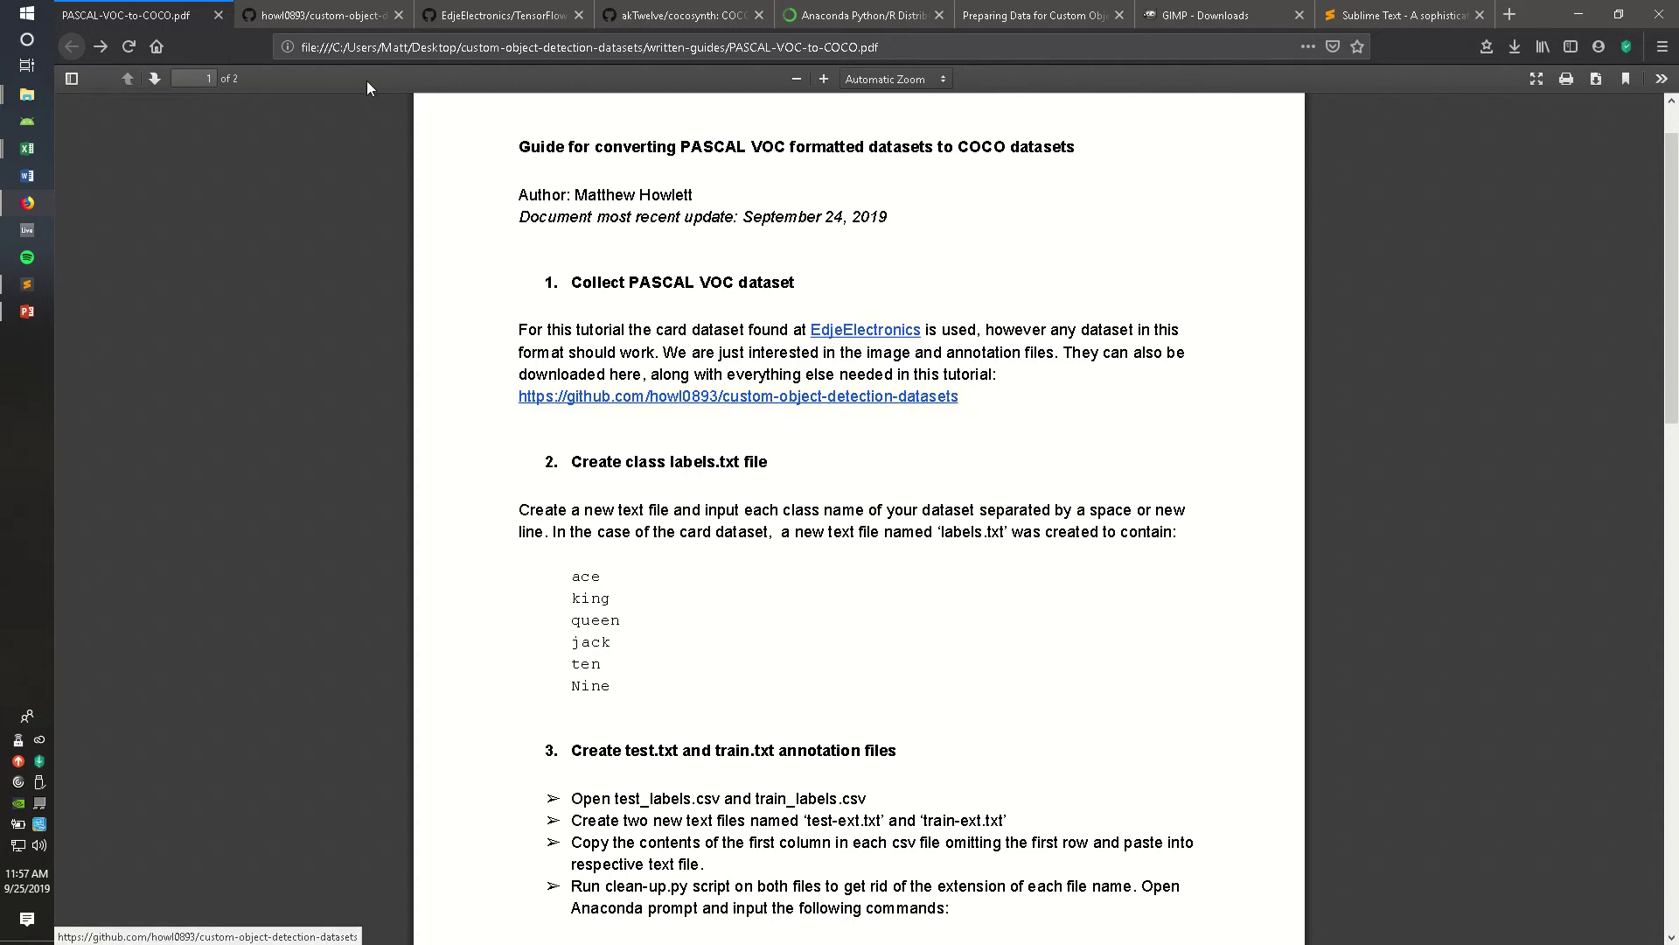
click(478, 447)
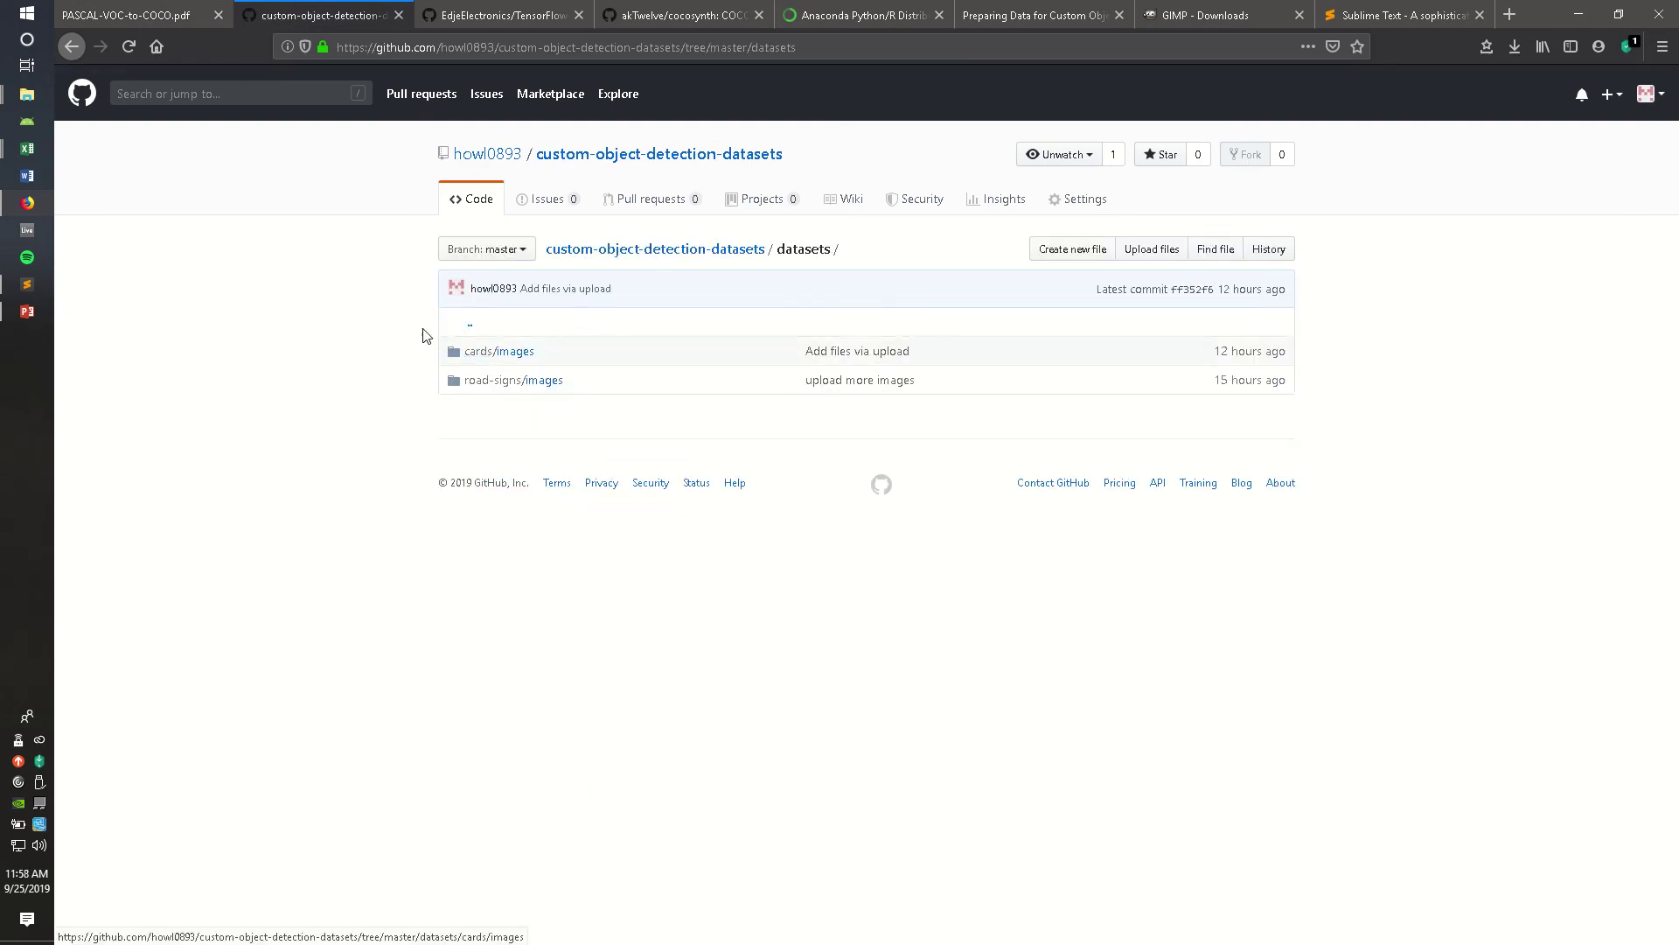
click(150, 12)
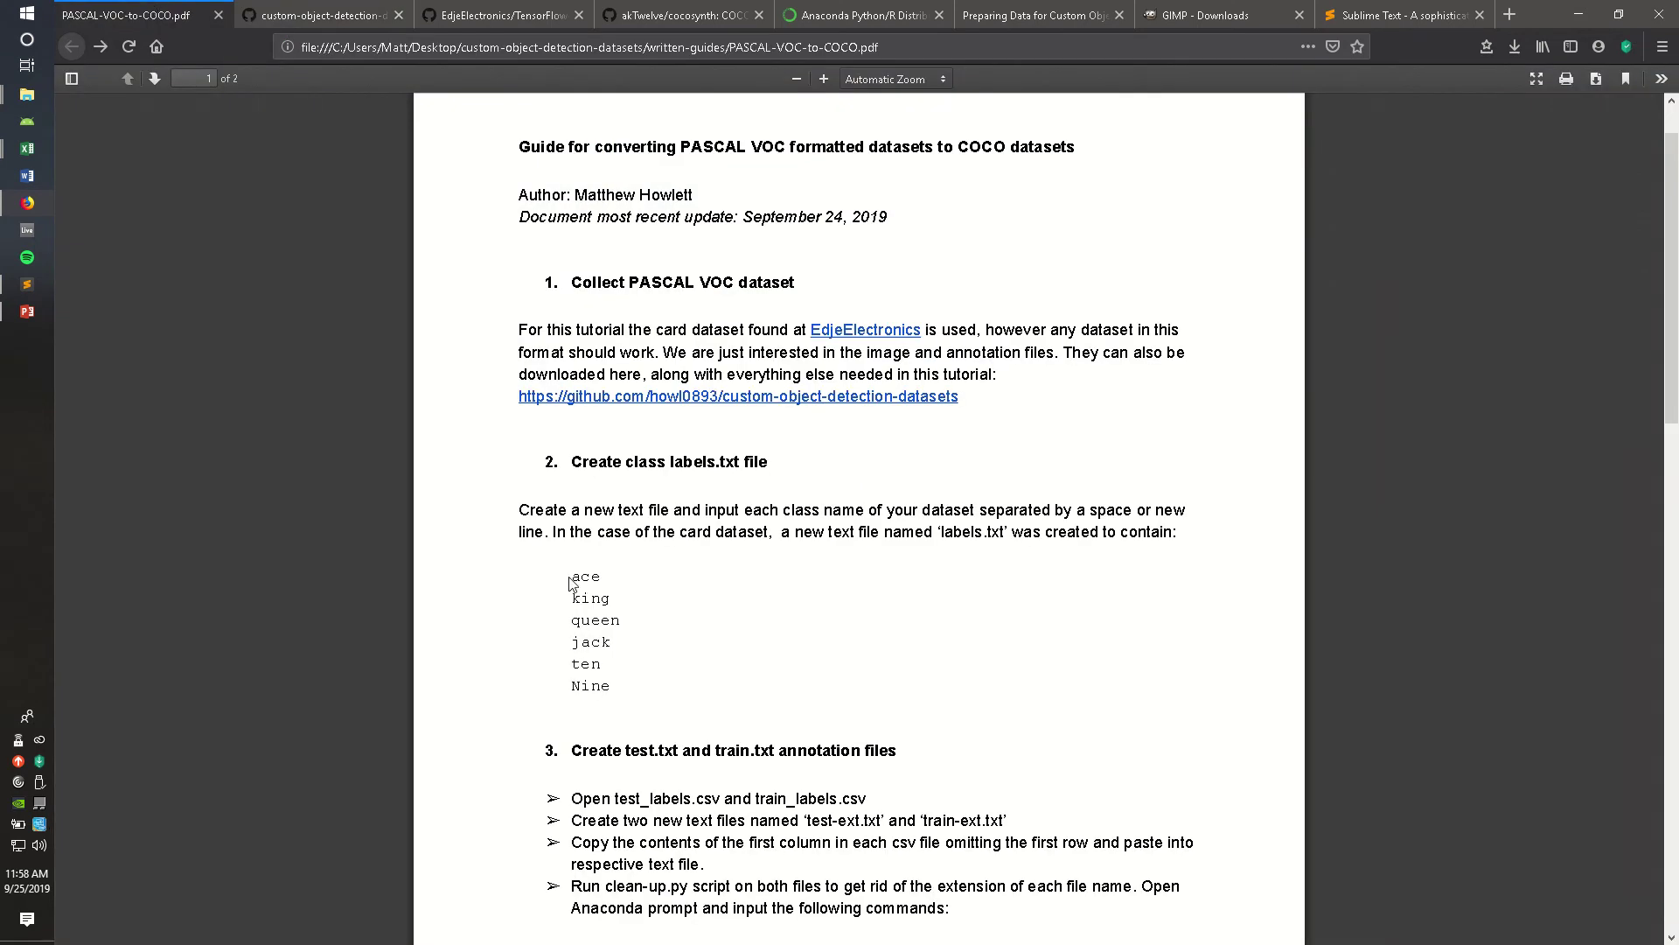
scroll(571, 583, down, 1)
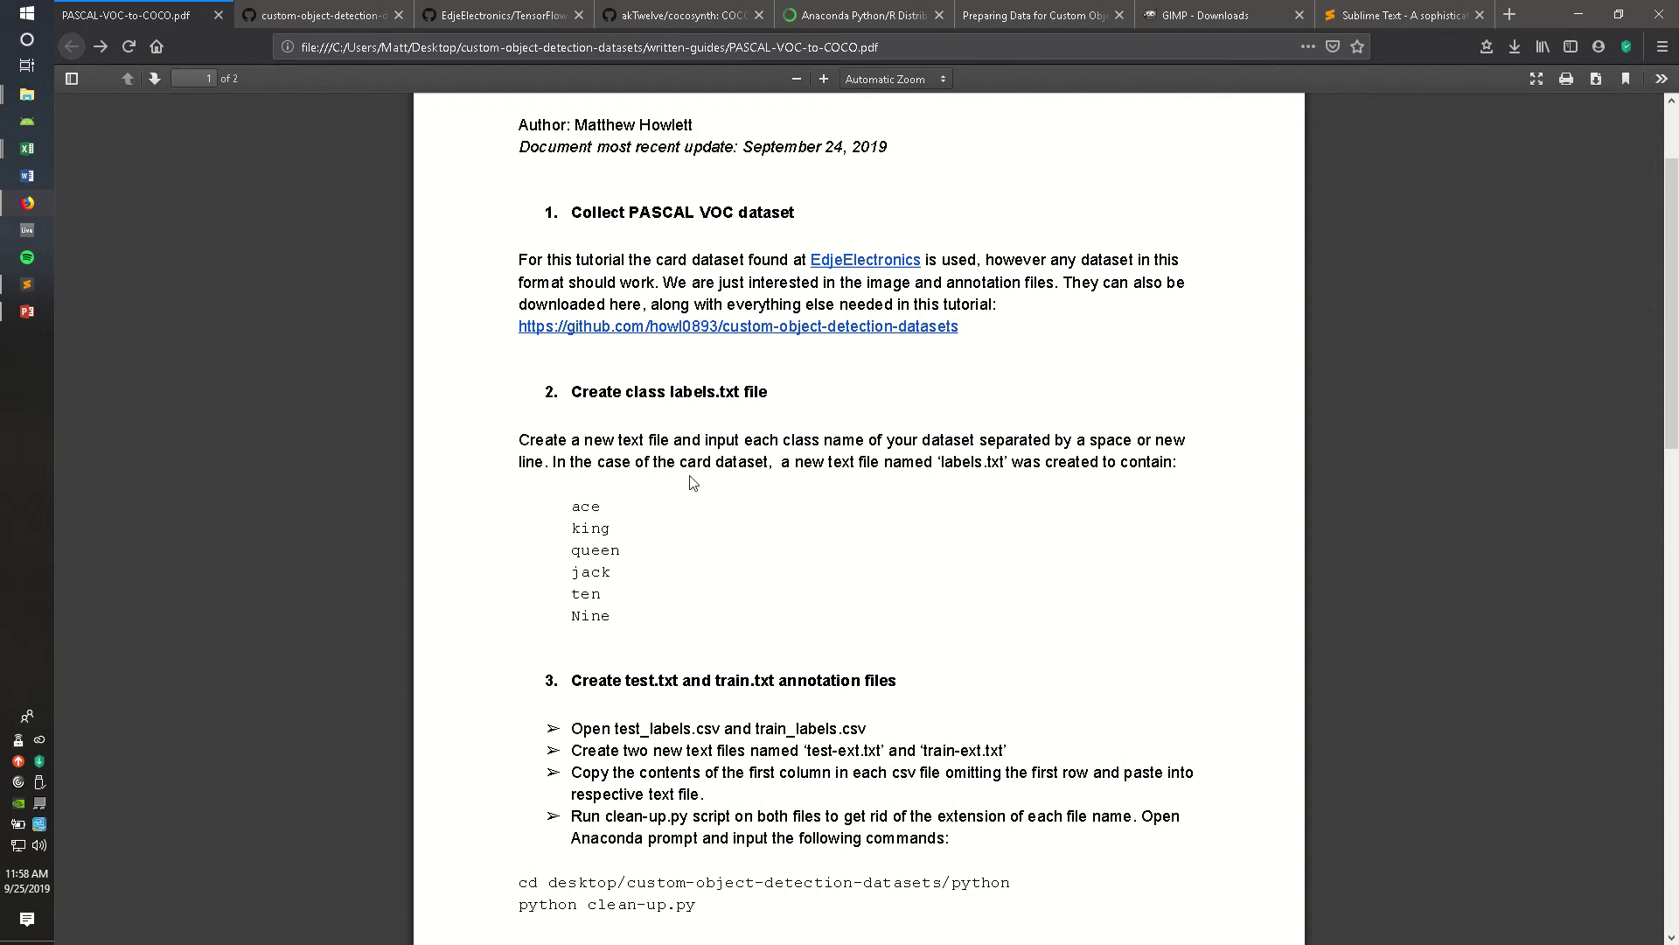
Bring up the editor's six class names (ace, king, queen, jack, ten, nine) and start saving.
click(30, 285)
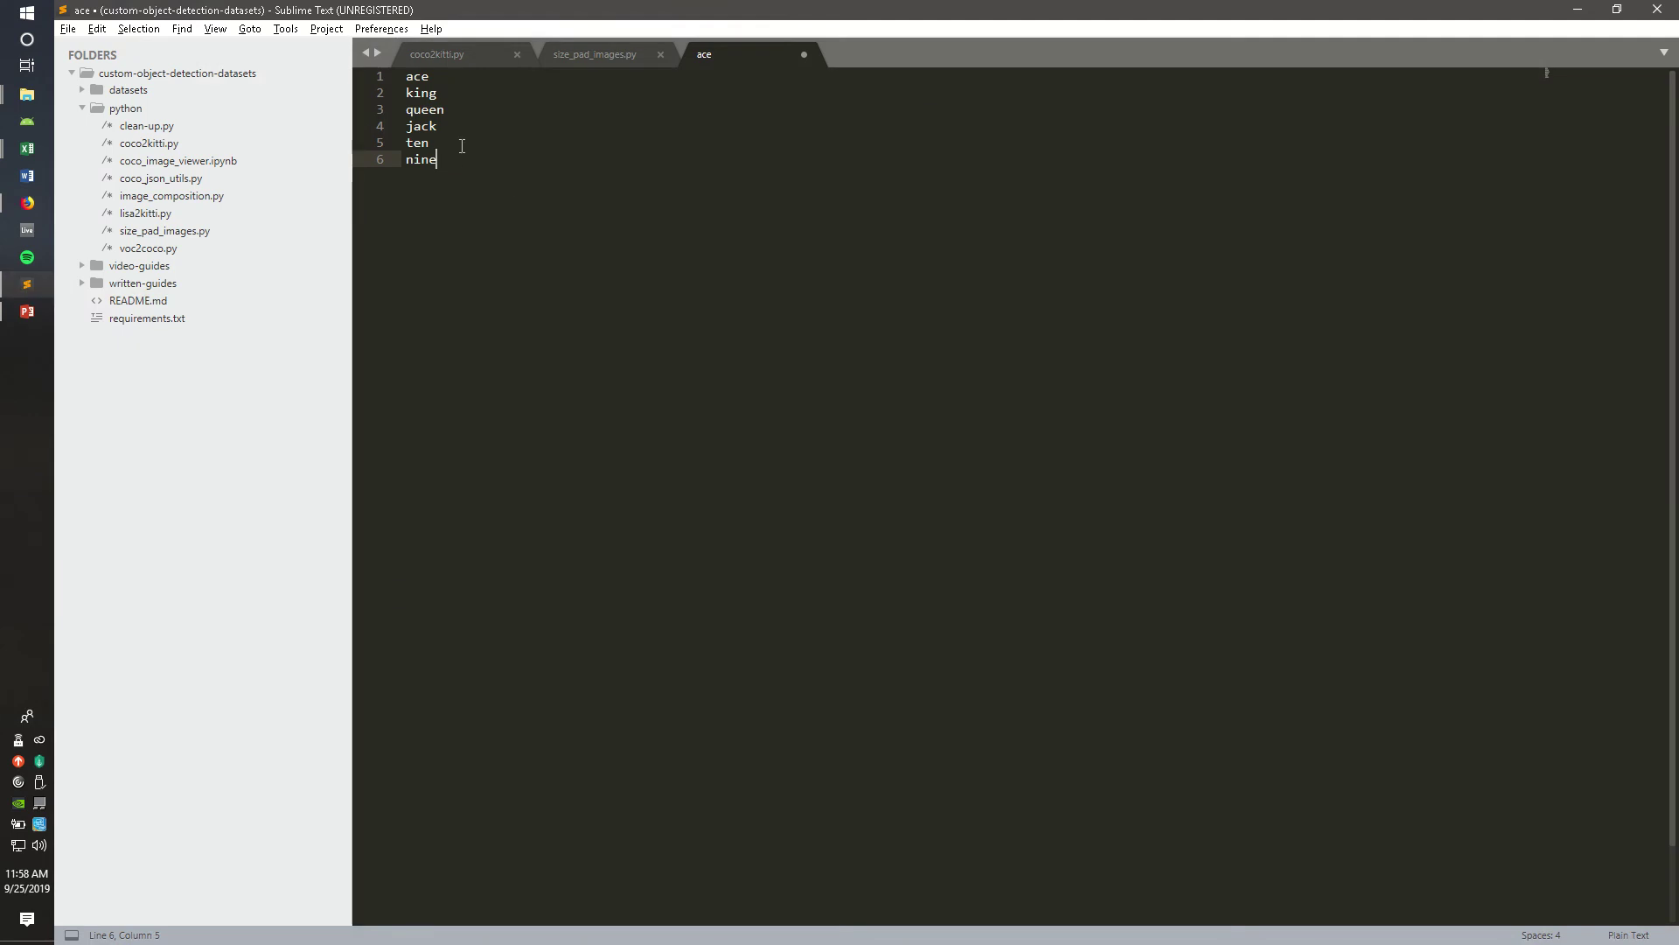
mouse_move(408, 77)
mouse_down()
mouse_move(439, 93)
mouse_move(446, 161)
mouse_up()
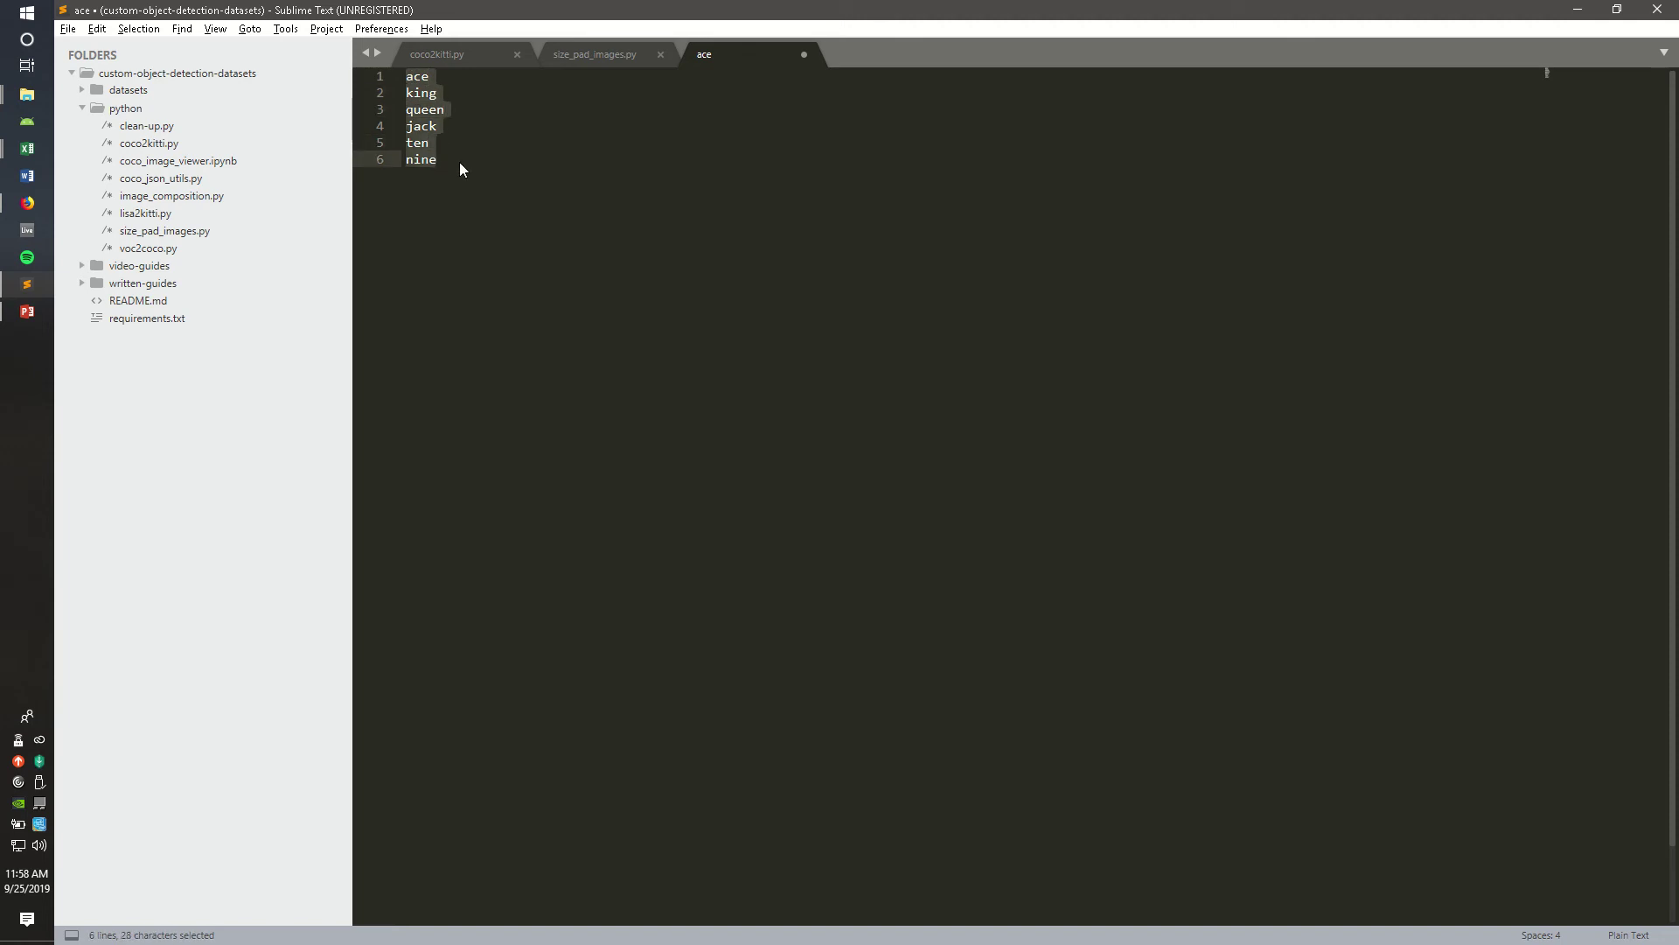
click(460, 164)
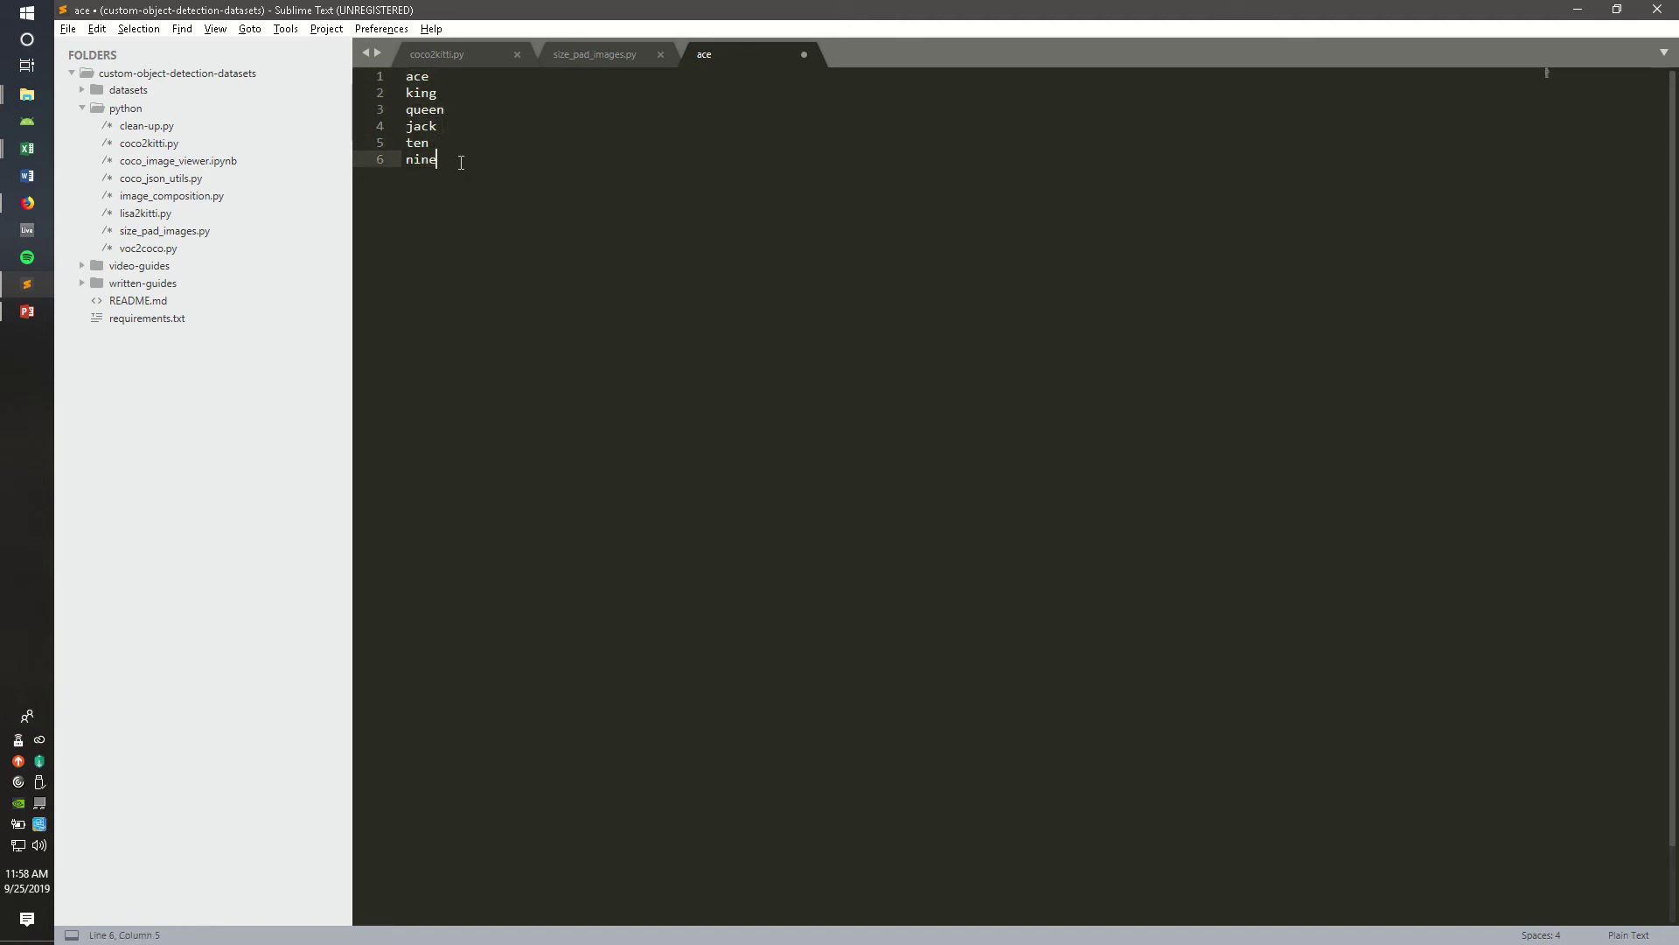
click(68, 29)
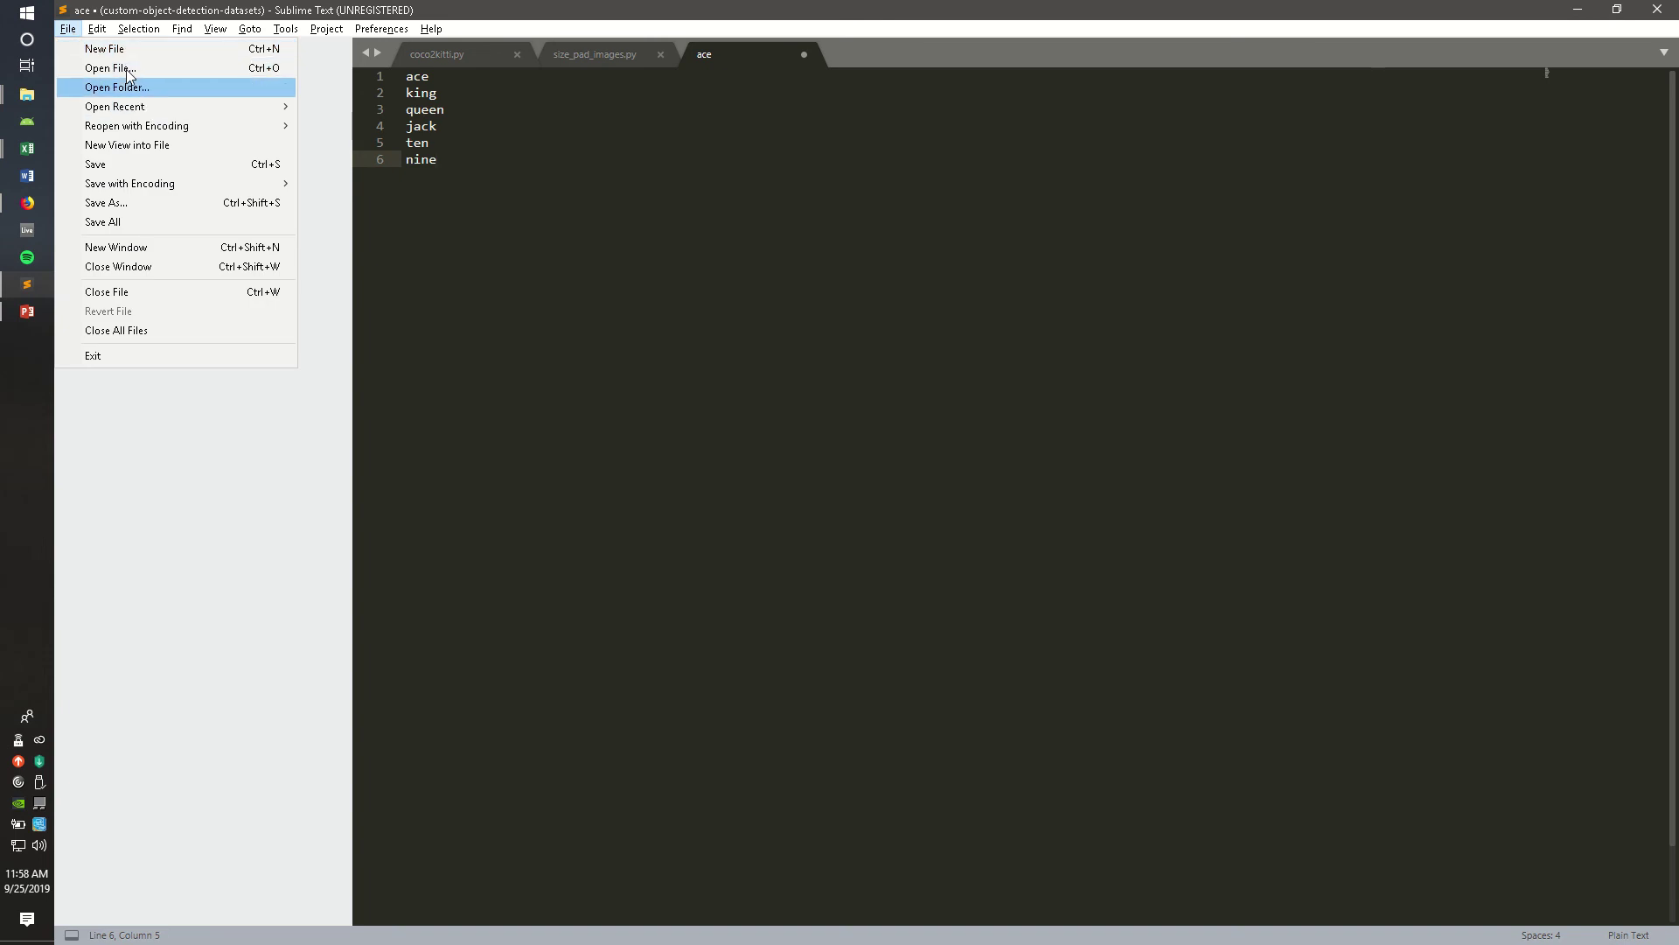
click(414, 241)
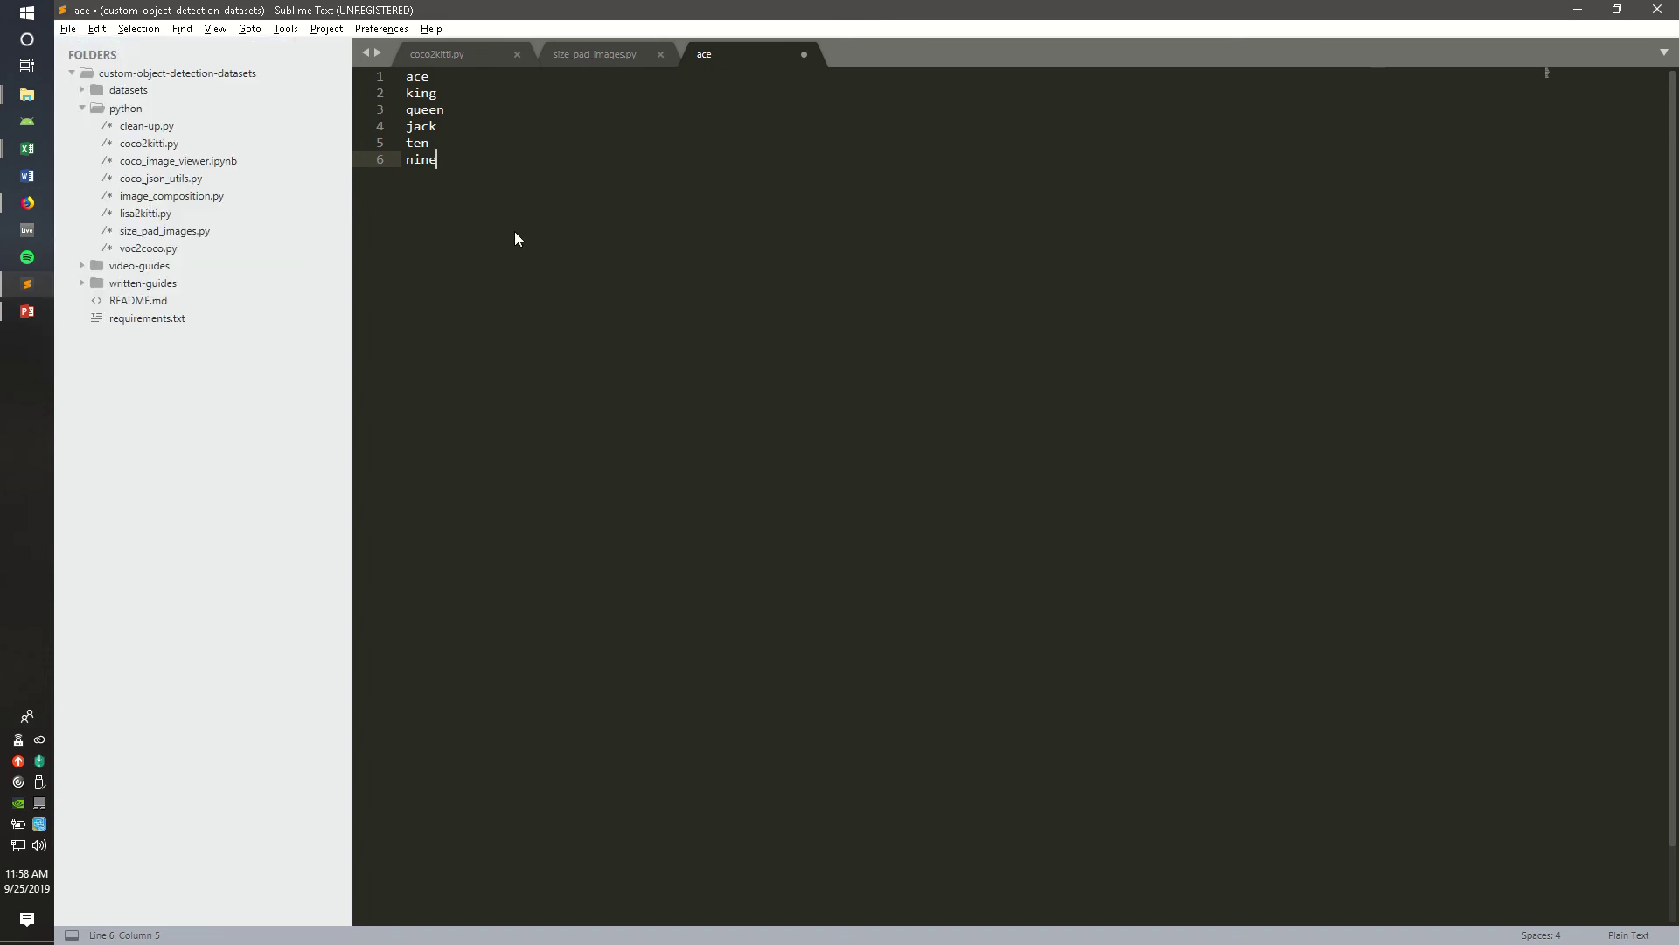
key(ctrl+s)
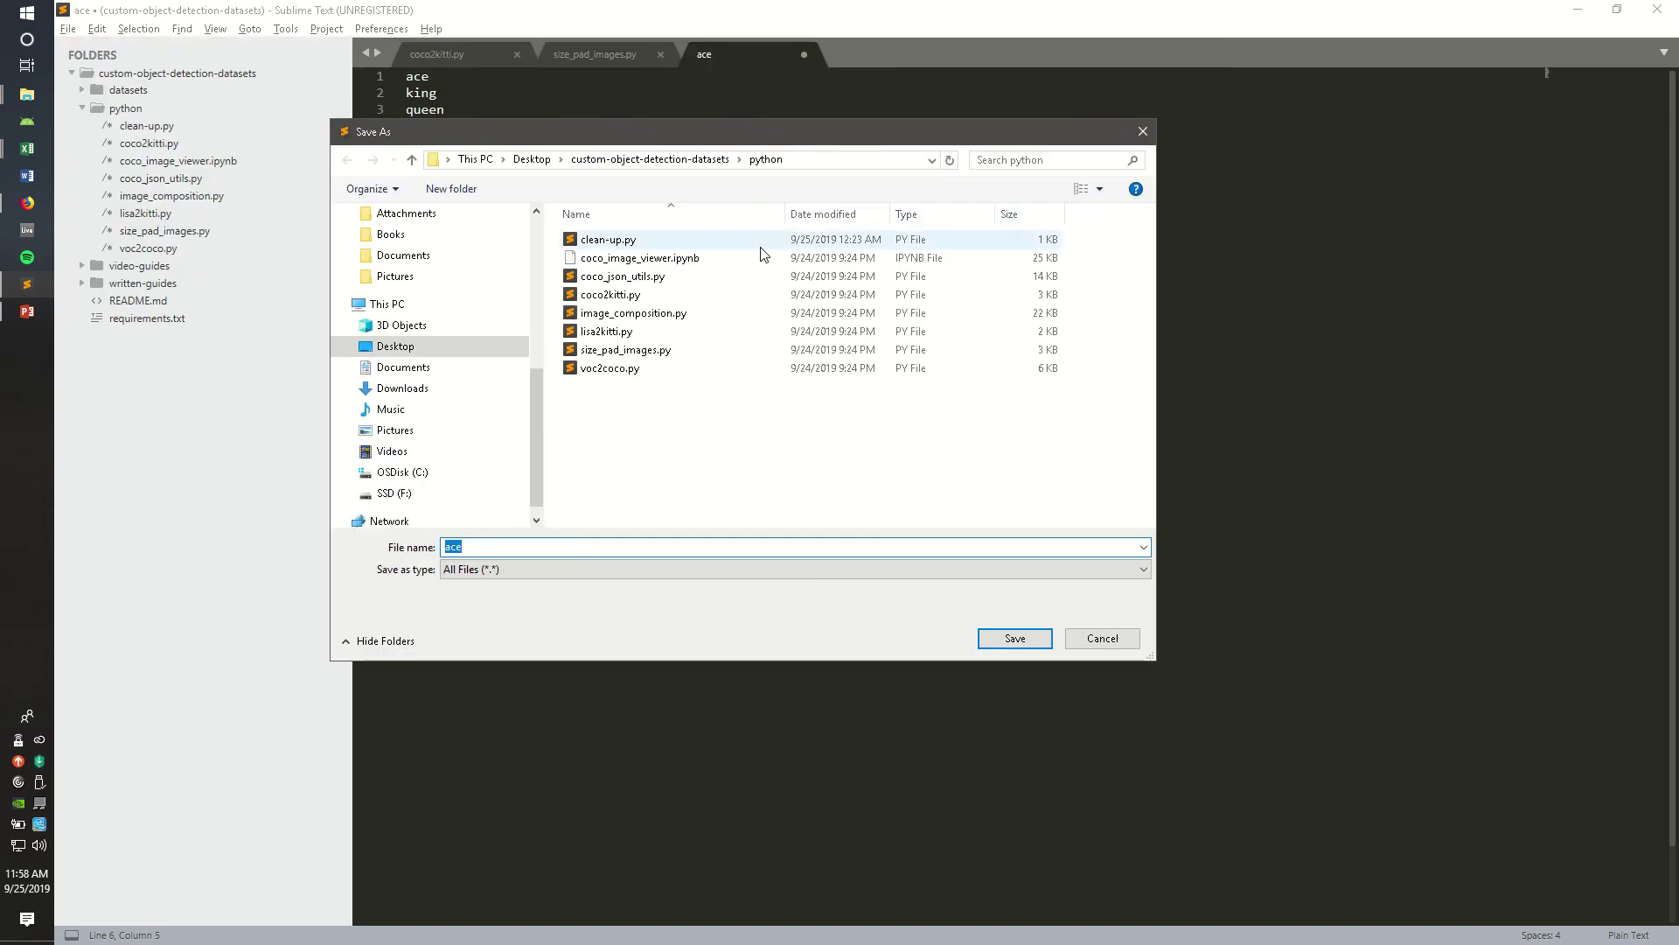
scroll(544, 394, up, 5)
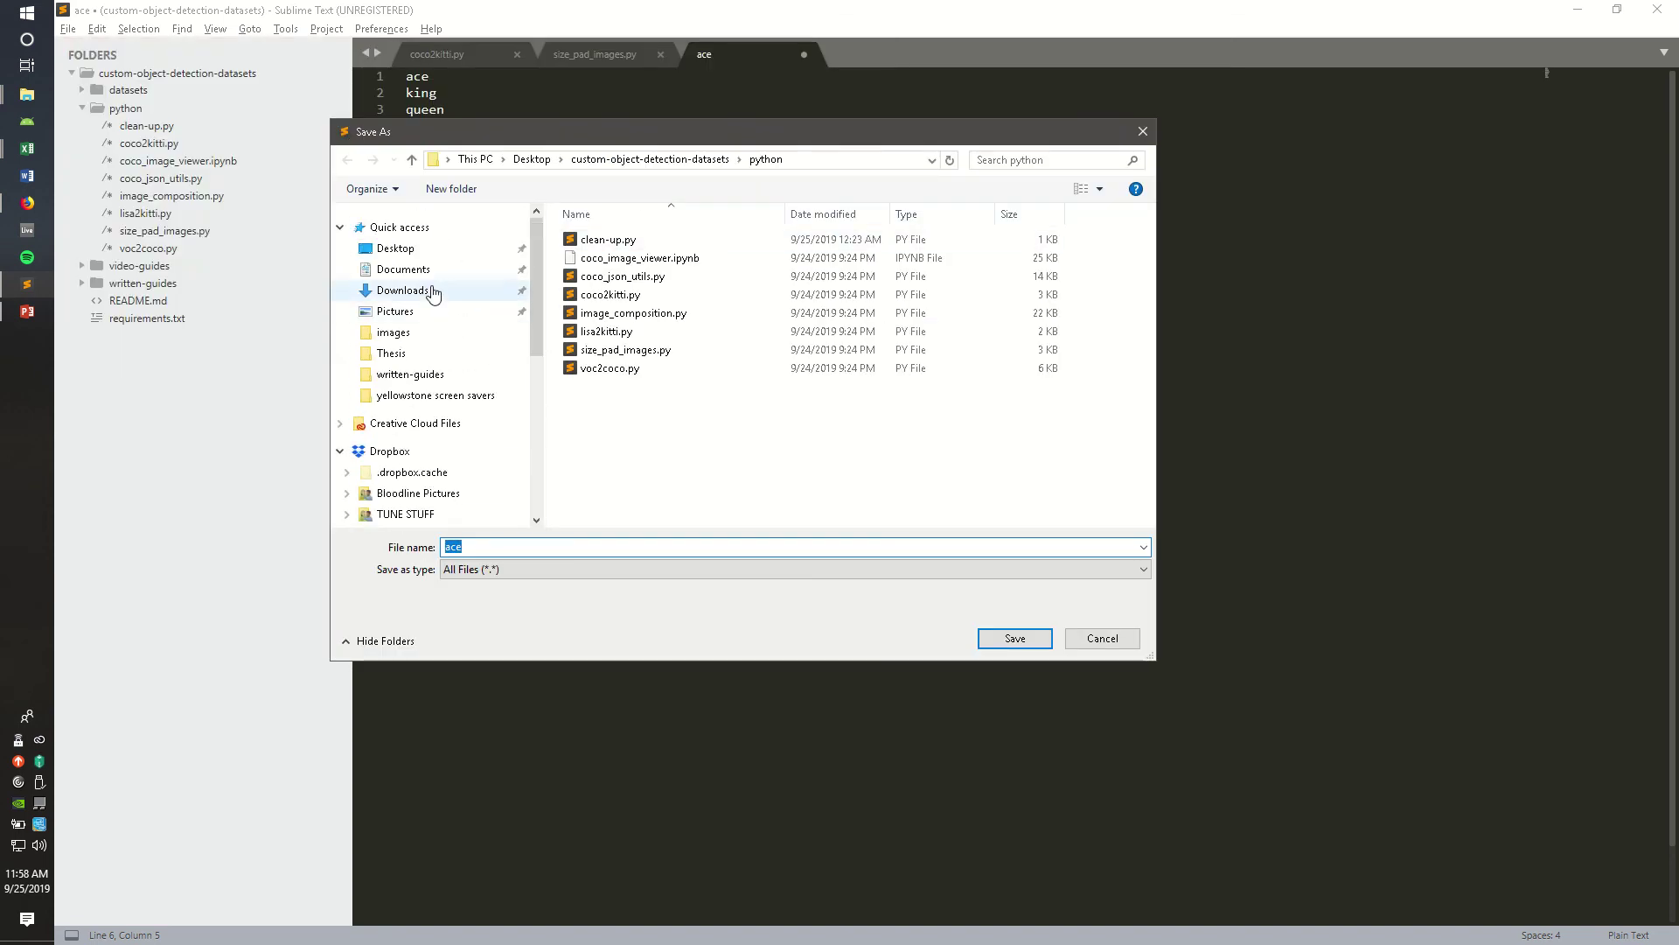
Save the list as labels.txt in Desktop/custom-object-detection-datasets/datasets/cards.
click(420, 249)
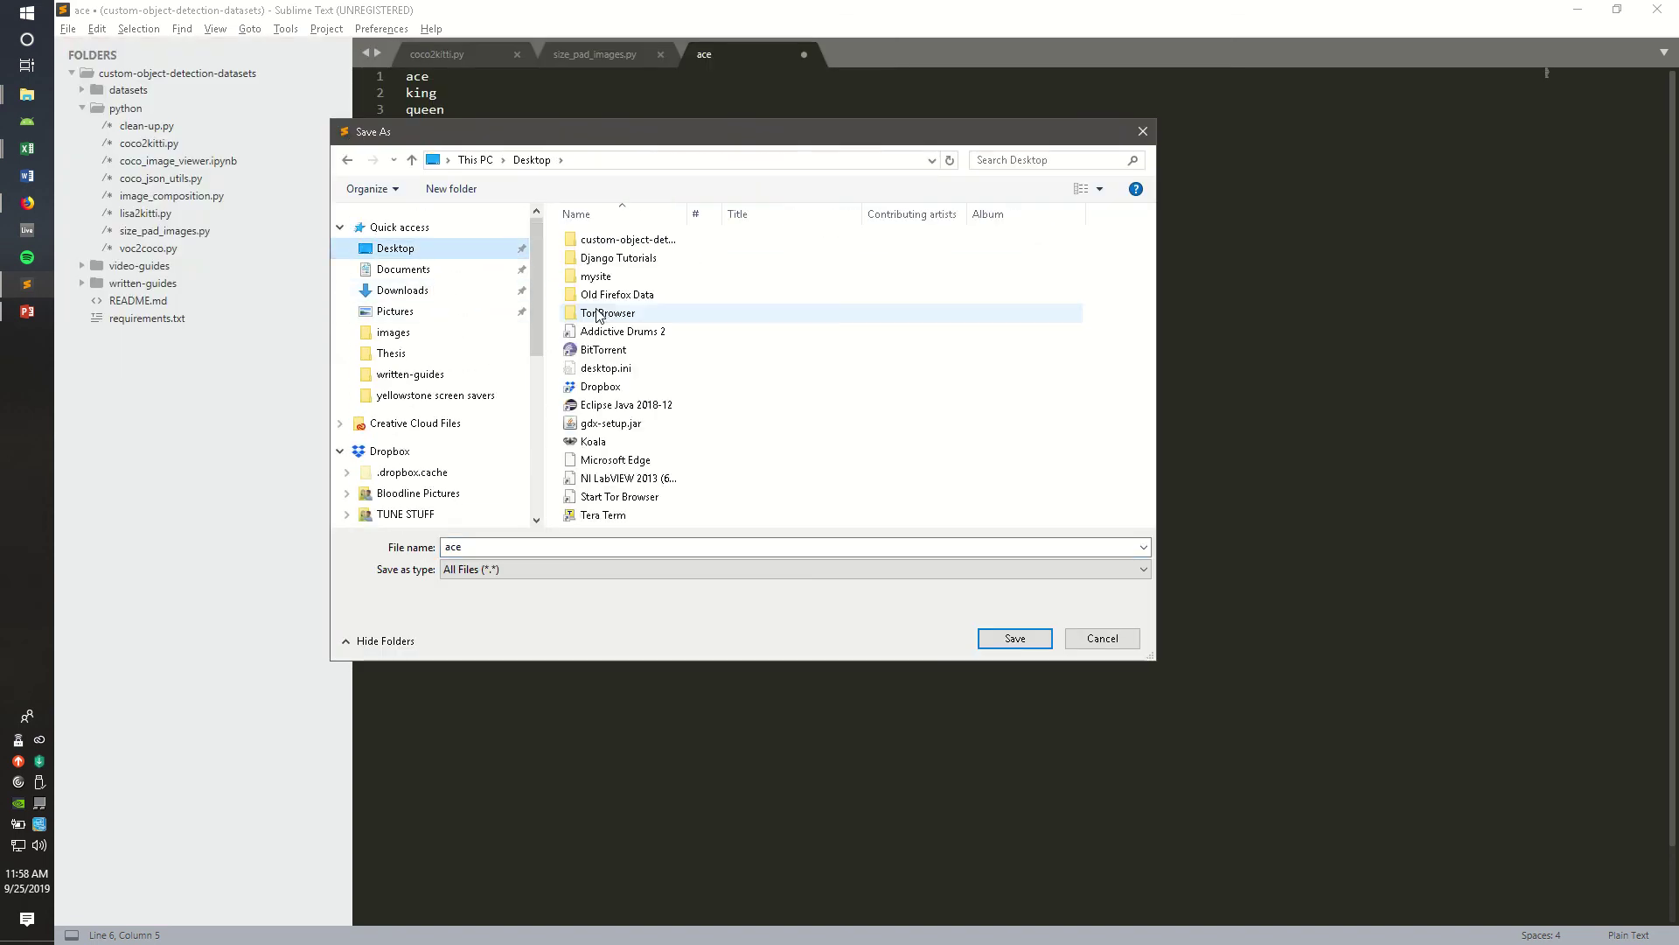
double_click(625, 242)
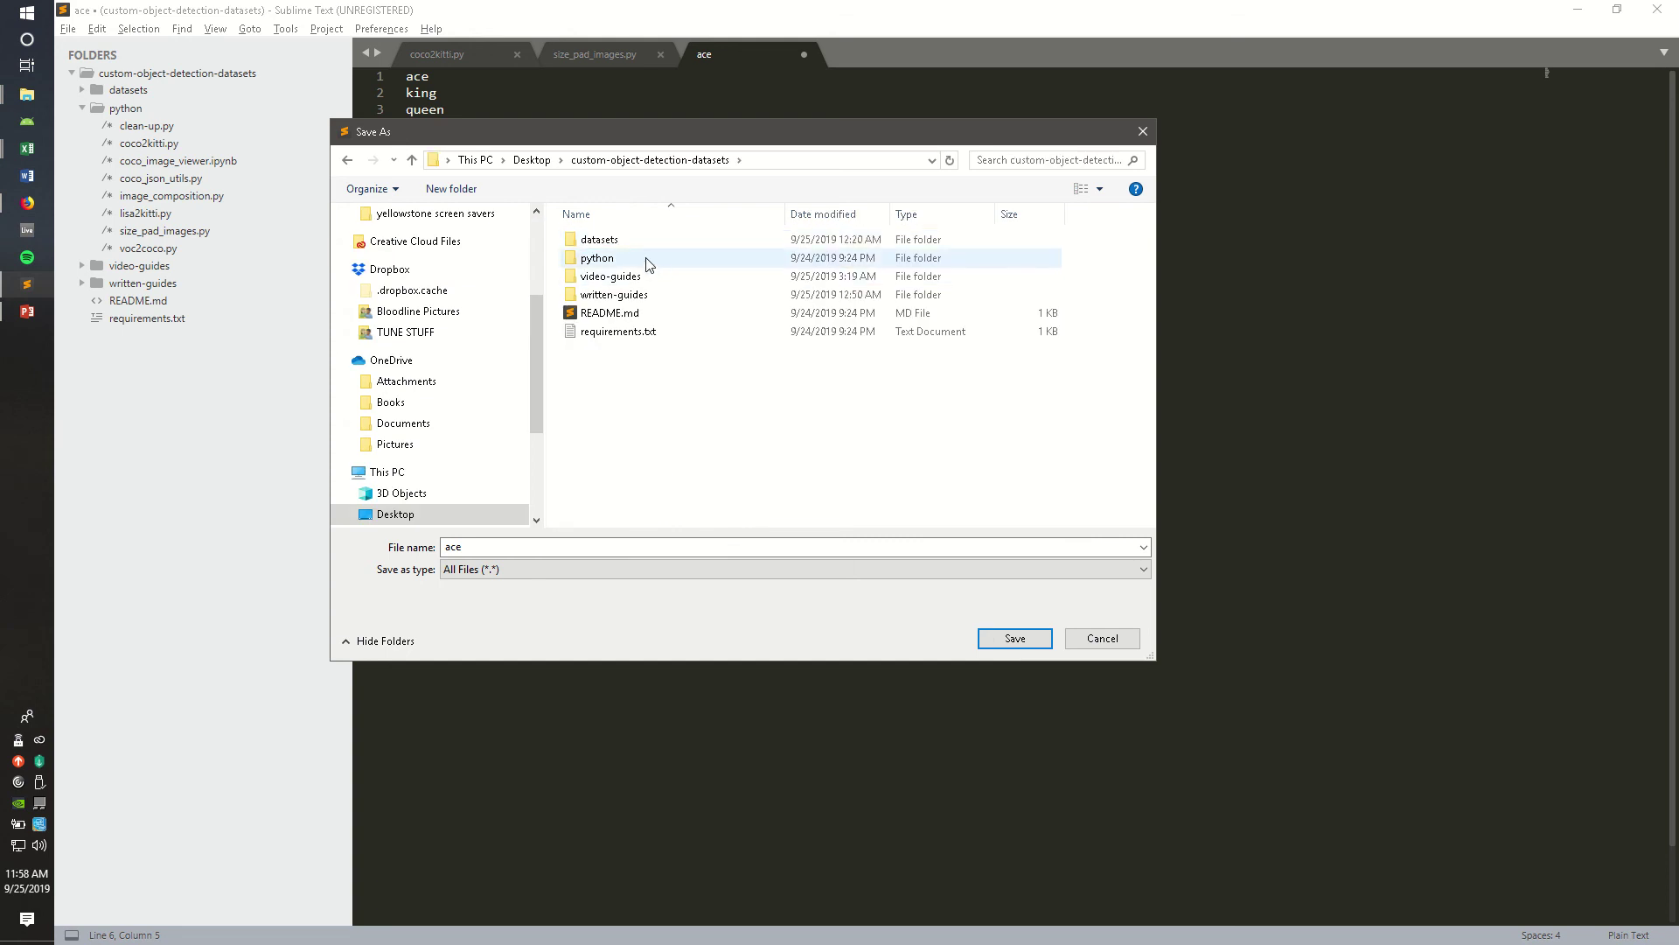
double_click(630, 245)
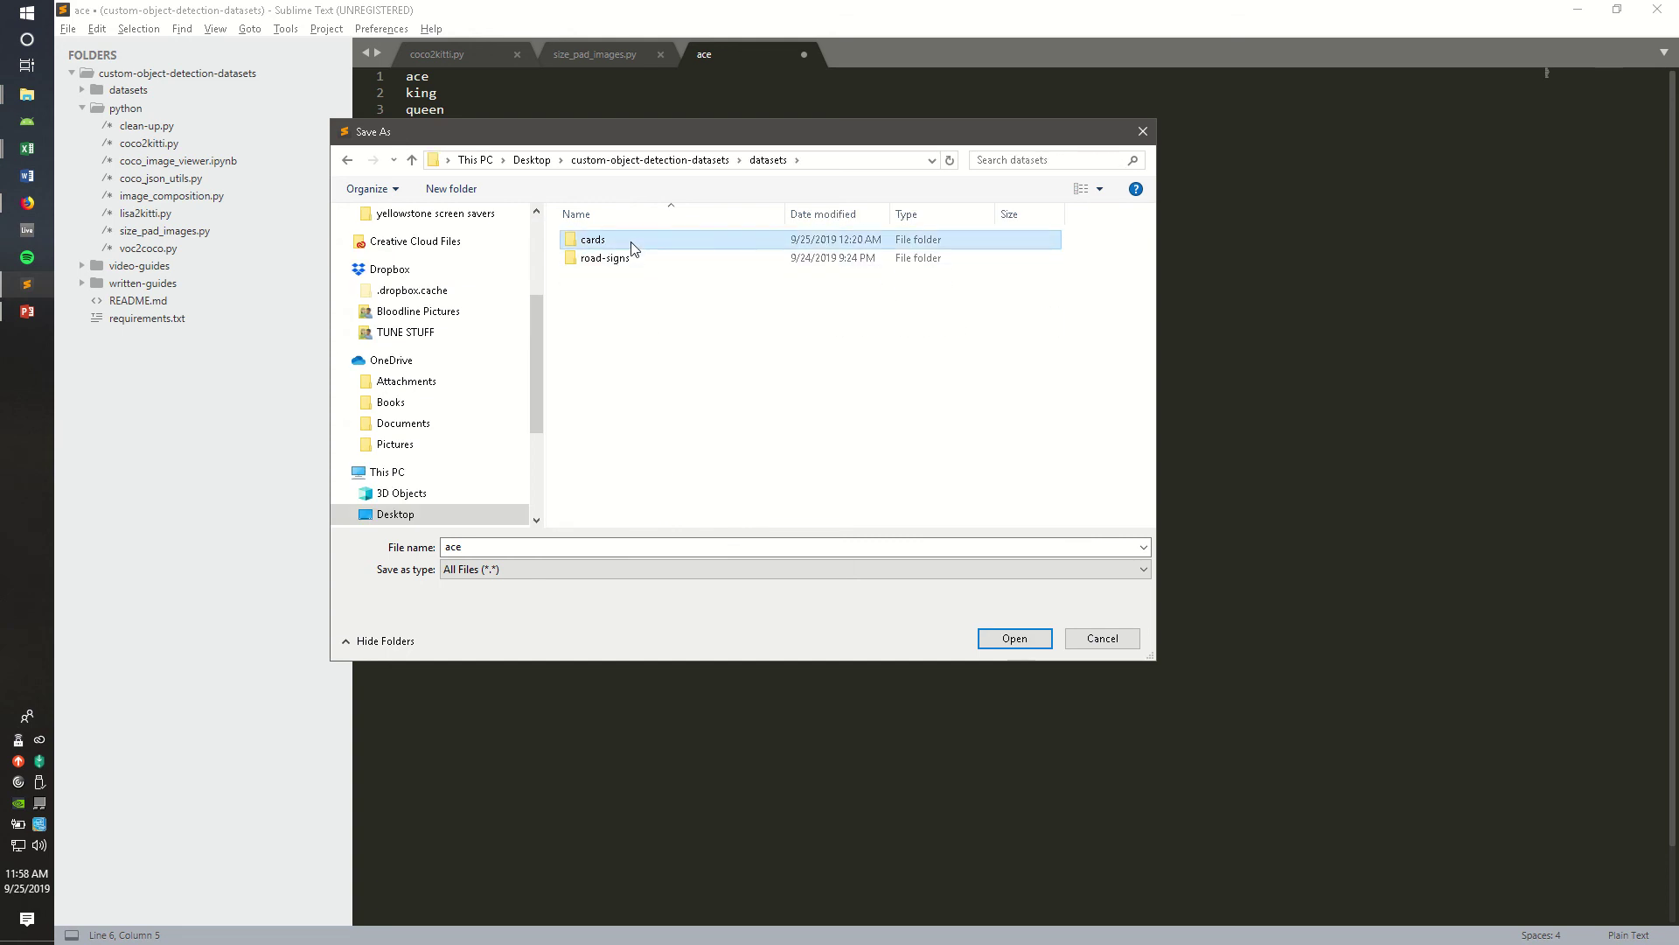
double_click(631, 244)
double_click(631, 245)
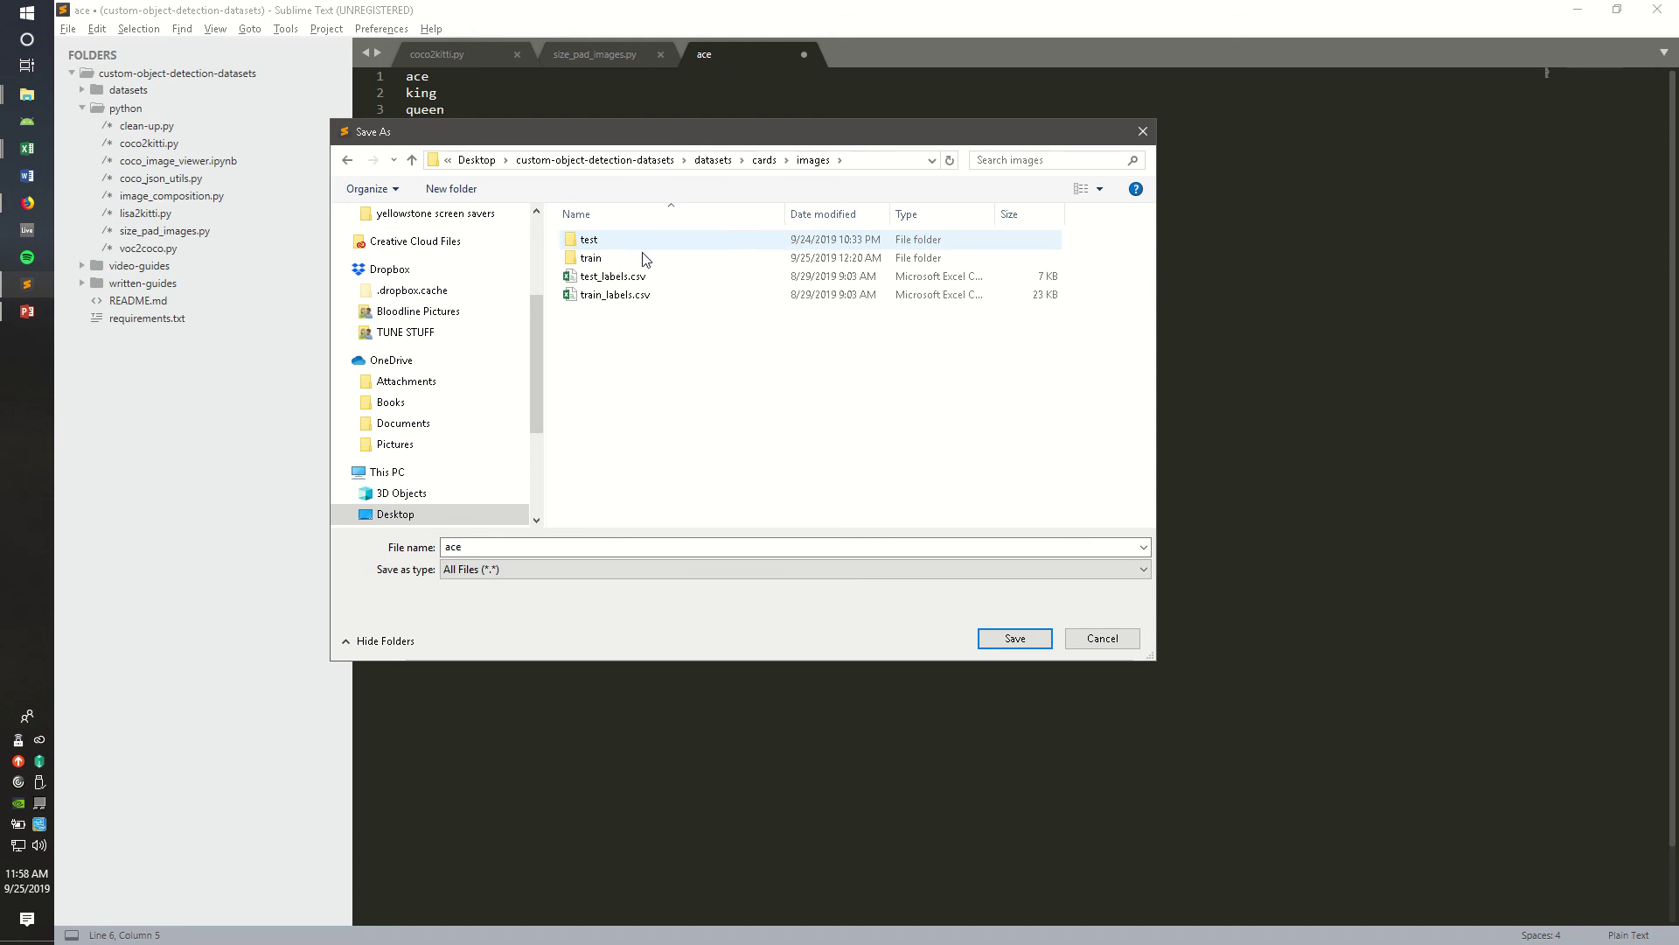
key(BackSpace)
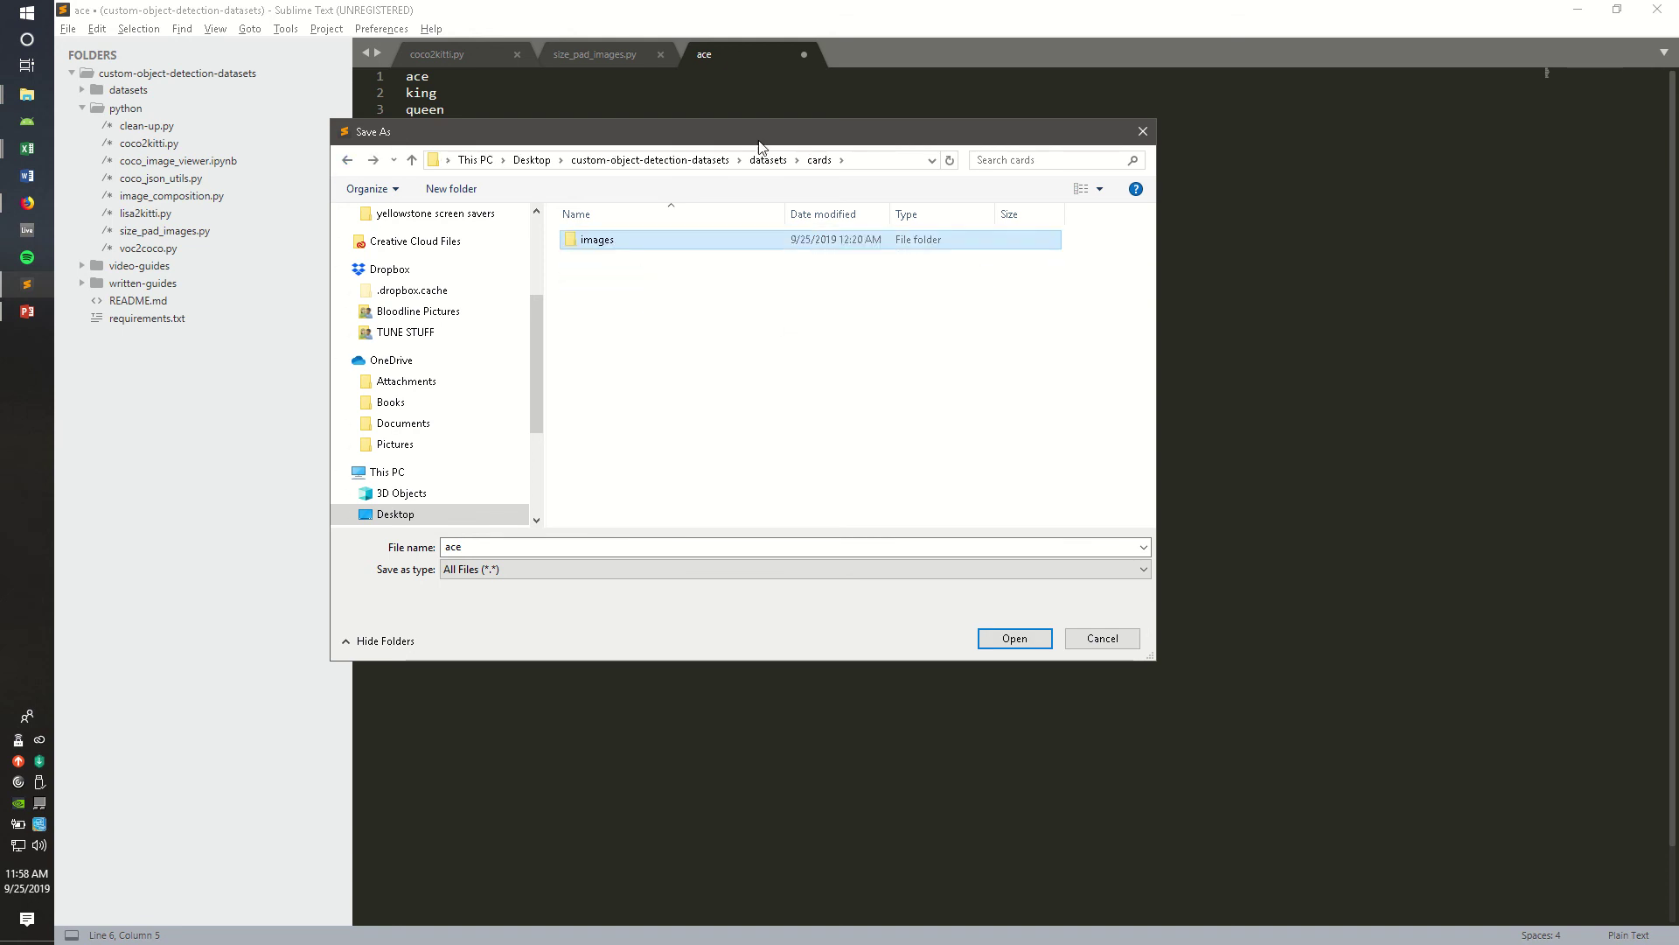
double_click(460, 552)
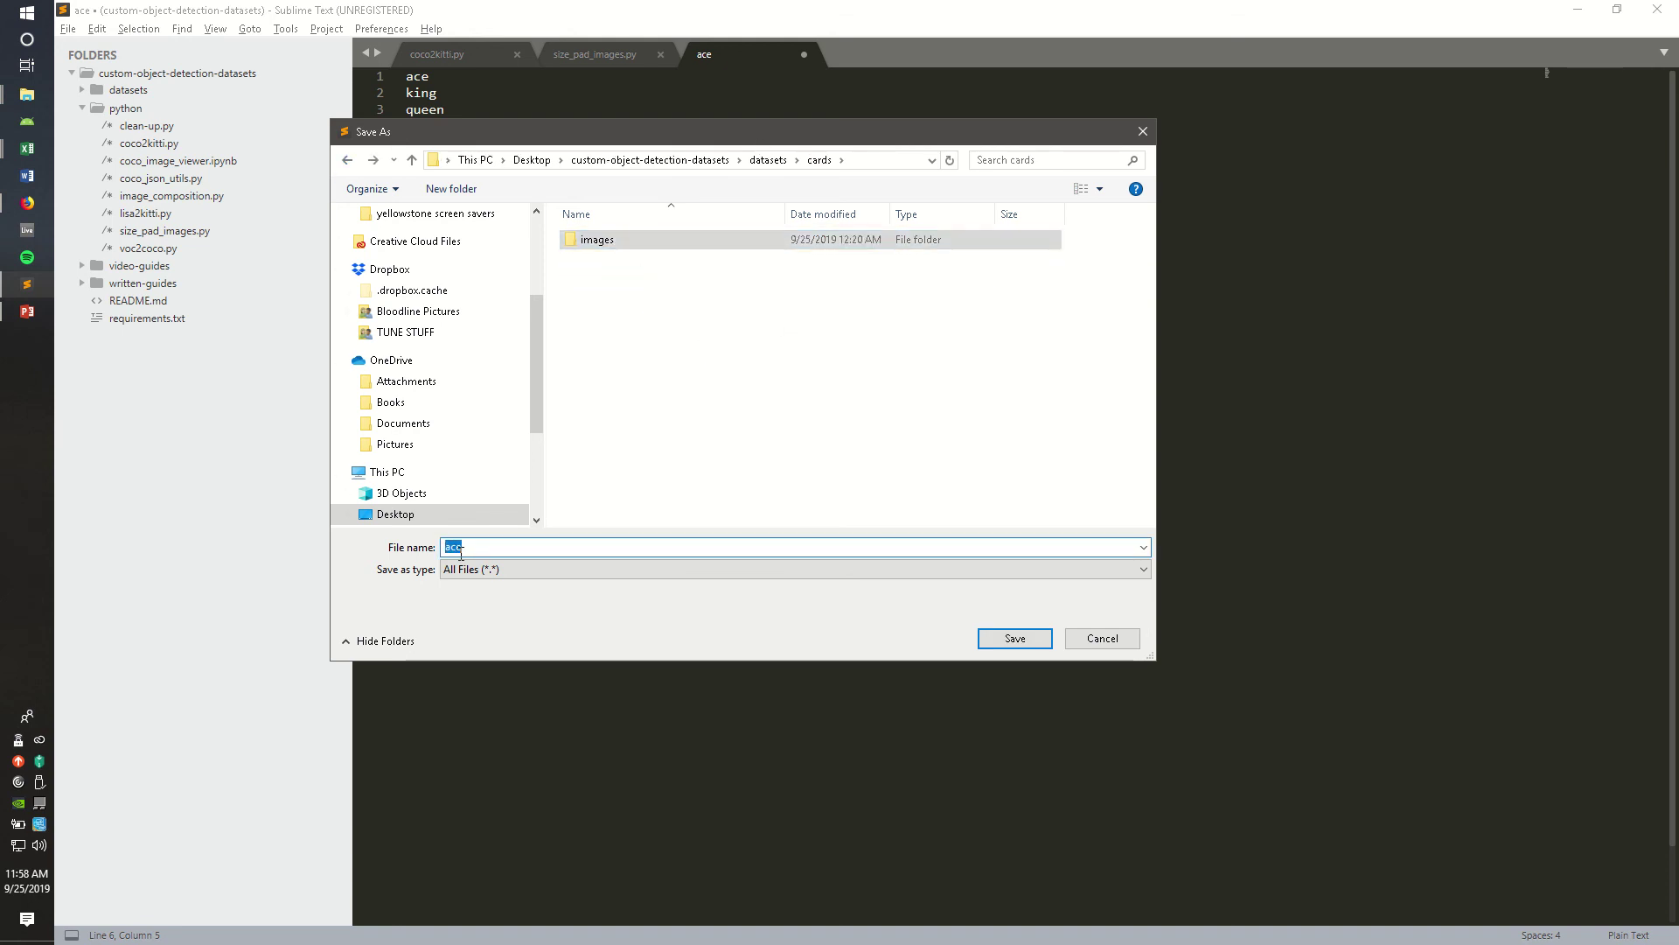
text(labels.txt)
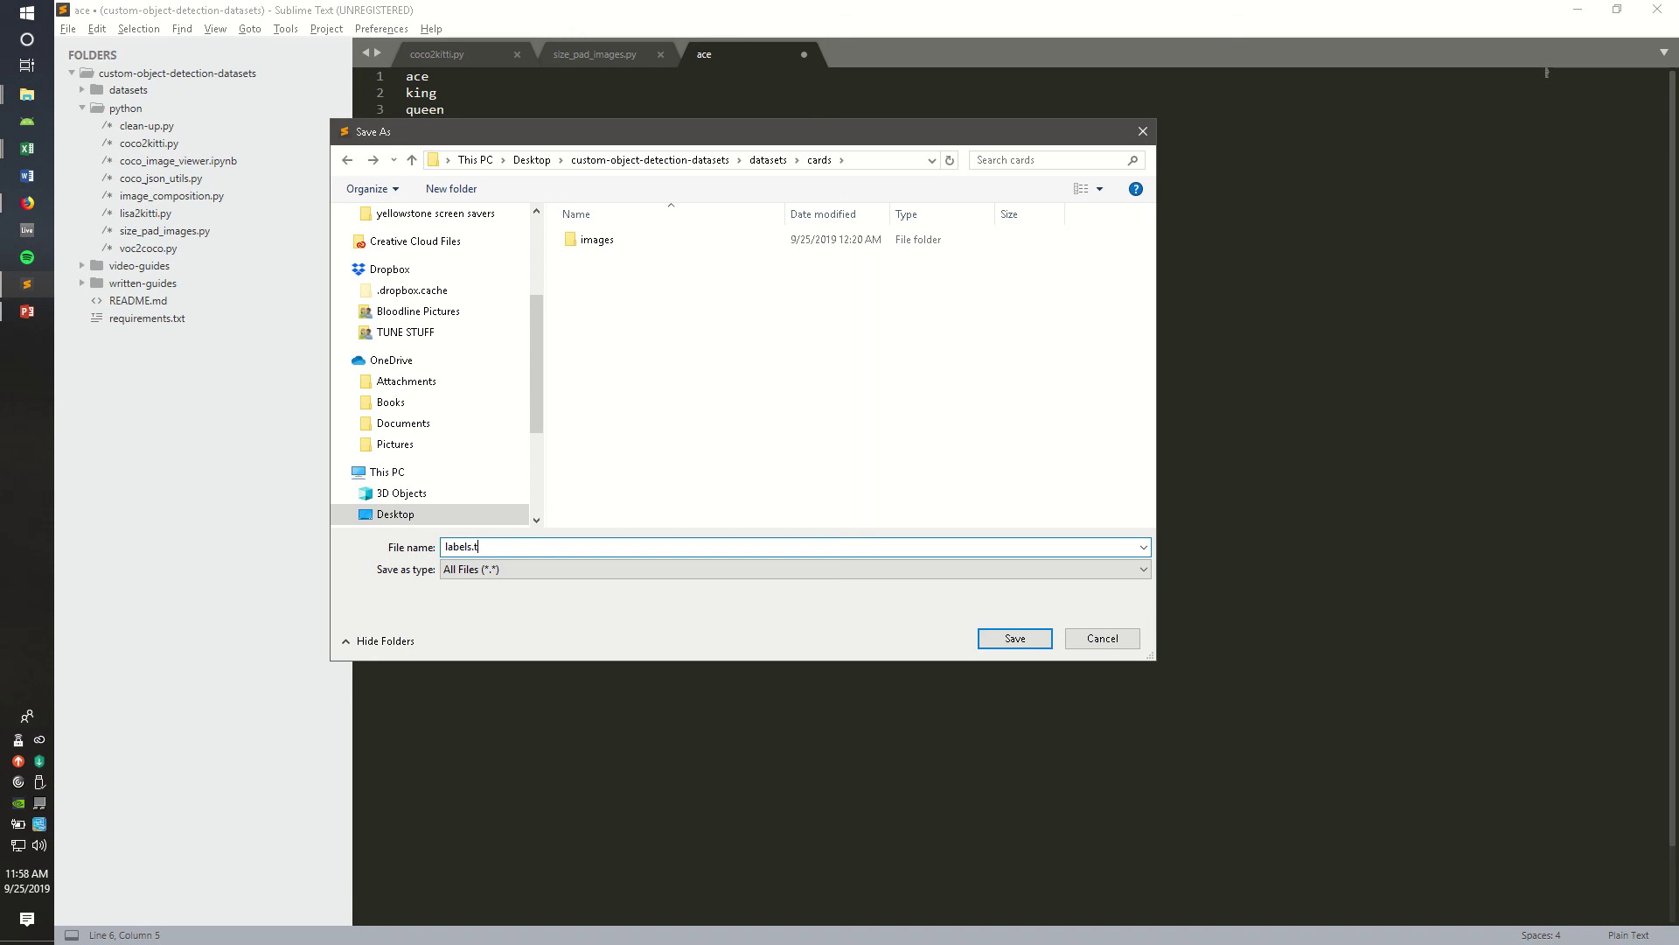
click(1013, 638)
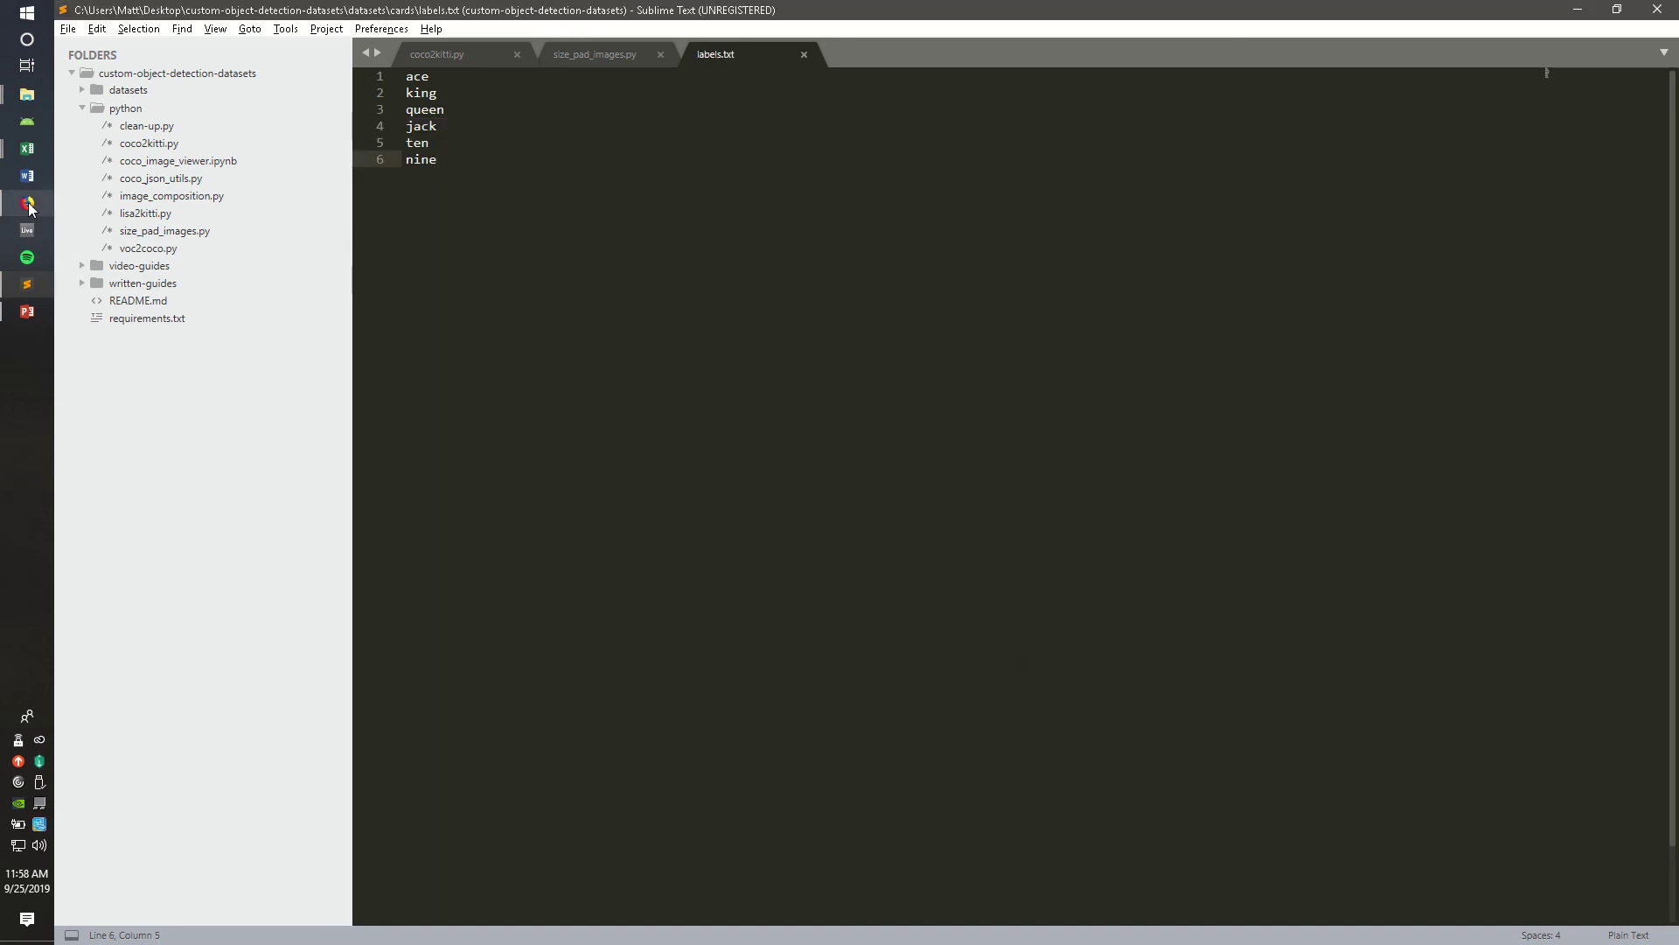
Switch to Firefox's PASCAL VOC-to-COCO guide showing the labels.txt step.
mouse_move(27, 203)
click(146, 210)
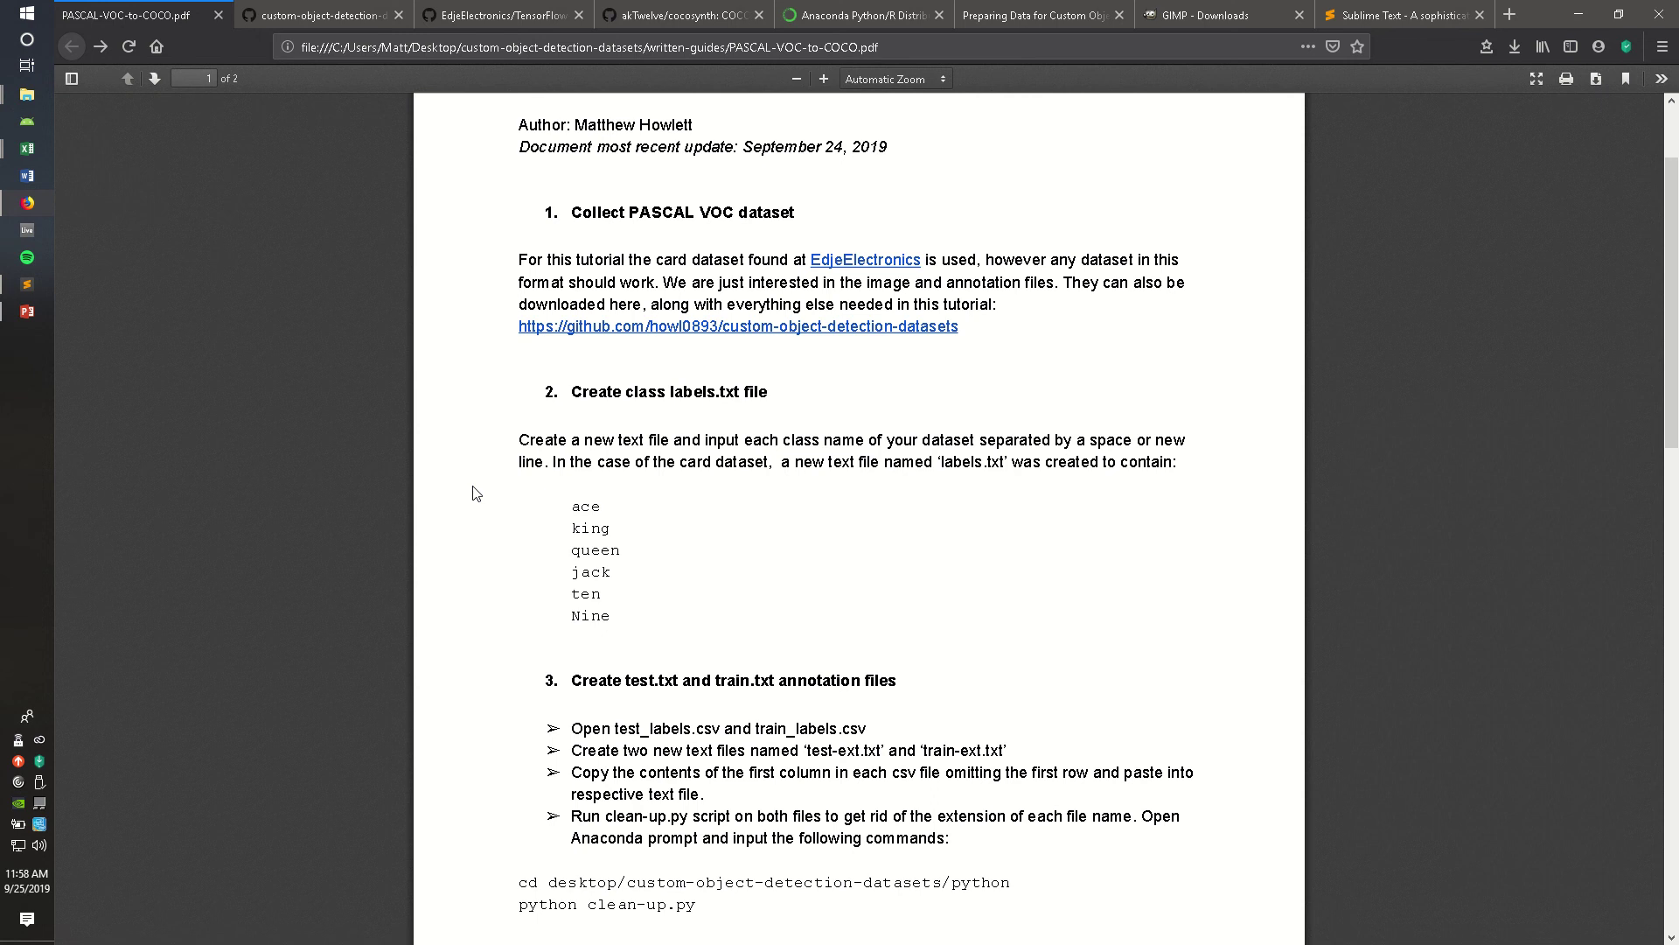